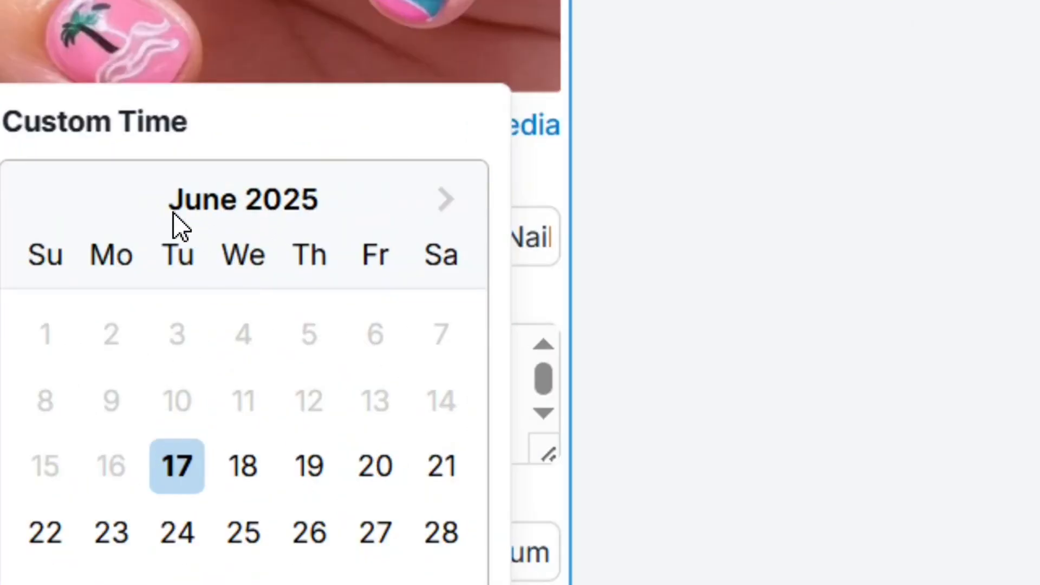
Set the custom hour, then scroll the planner to Tuesday 17's 6:17 PM 2025 Summer nails pin
left_click(179, 428)
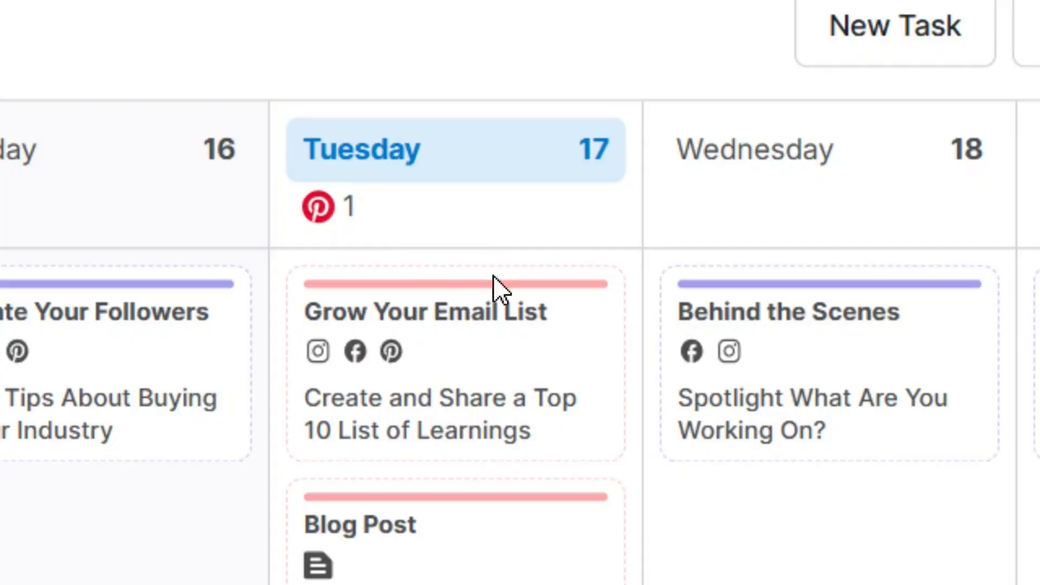
scroll(557, 527, "down", 6)
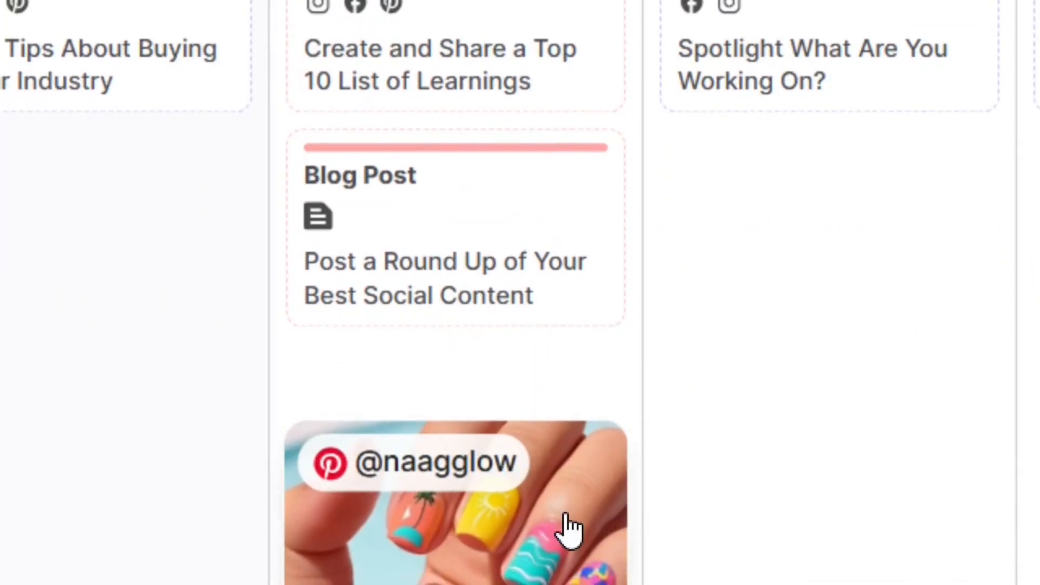
scroll(563, 528, "down", 8)
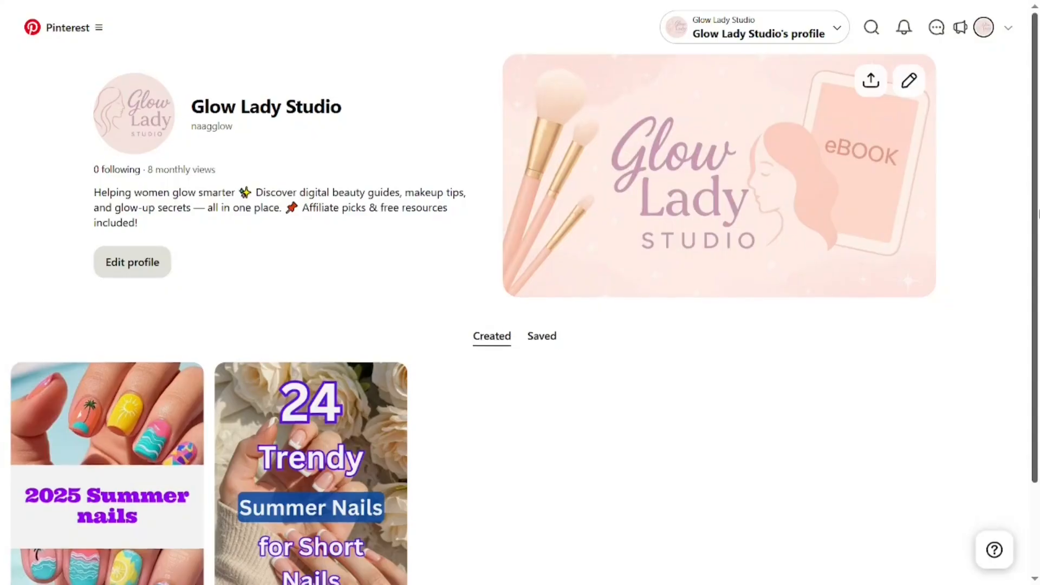
scroll(520, 303, "down", 2)
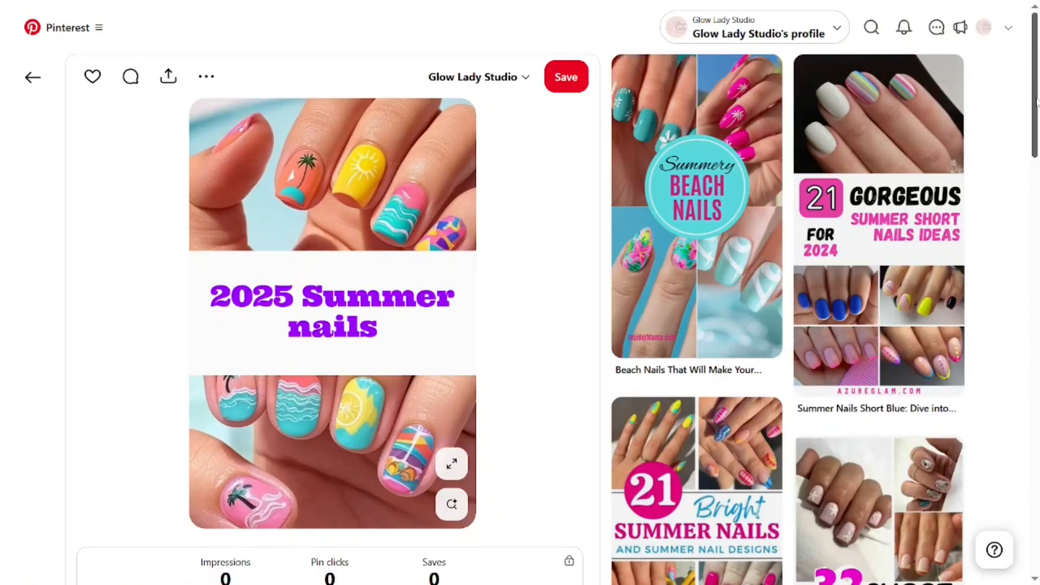
Check the 2025 Summer nails pin's Impressions, Pin clicks and Saves on Pinterest
left_click_drag(1037, 103, 1039, 104)
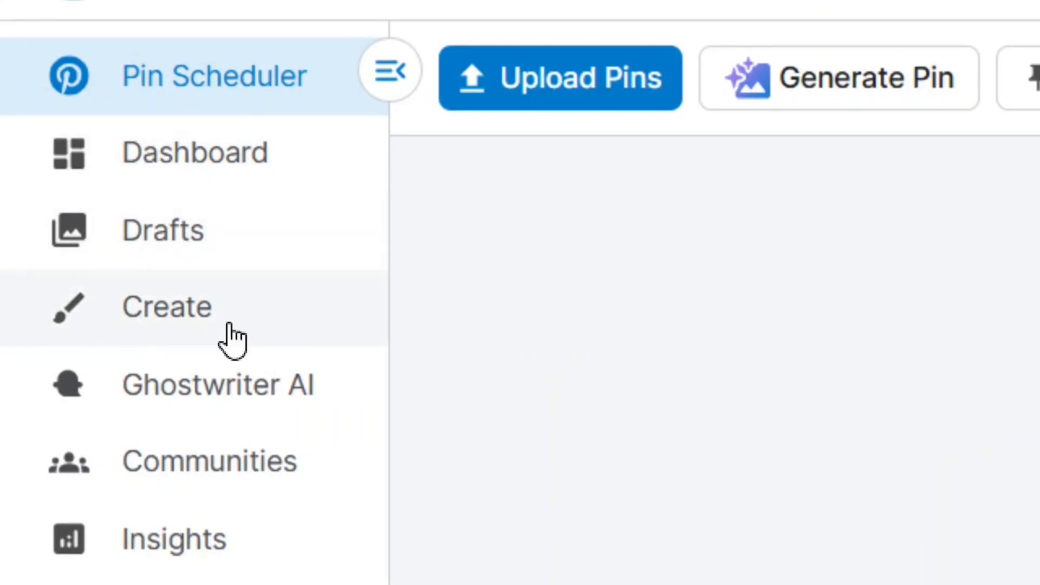
In Create, switch to Stock Photos and search for 'nails'
left_click(162, 315)
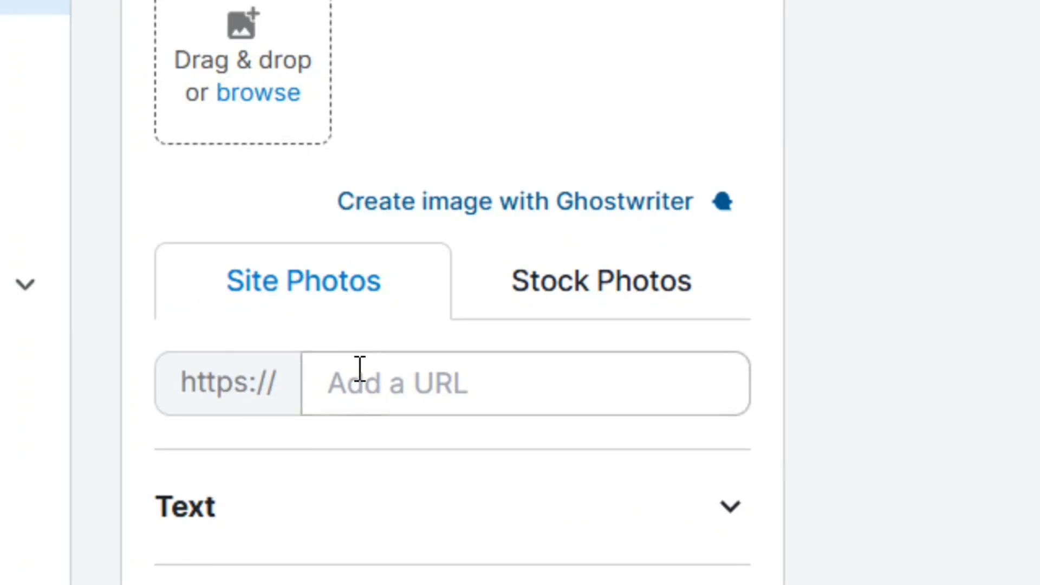
left_click(521, 387)
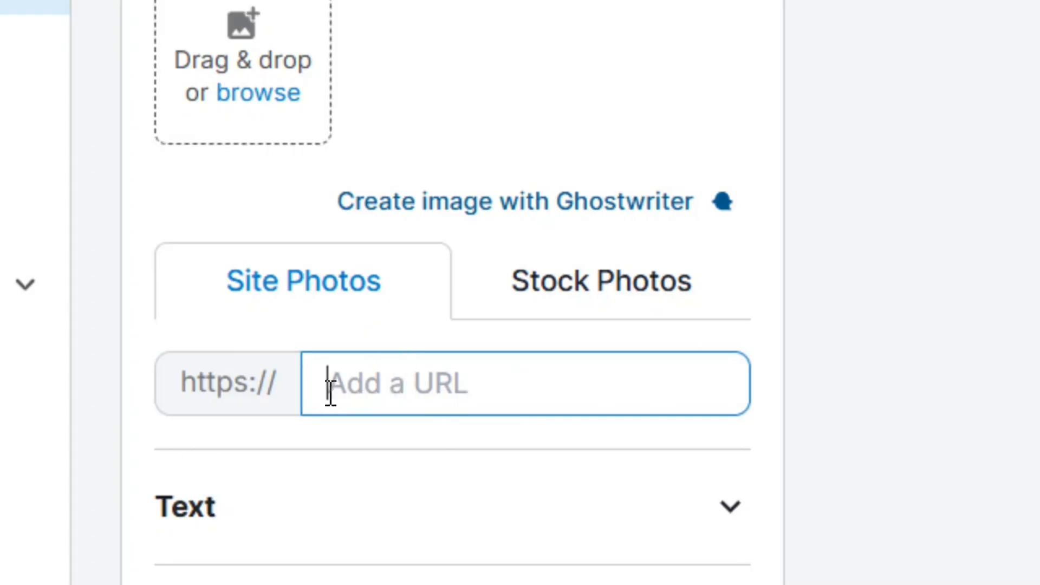
left_click(617, 299)
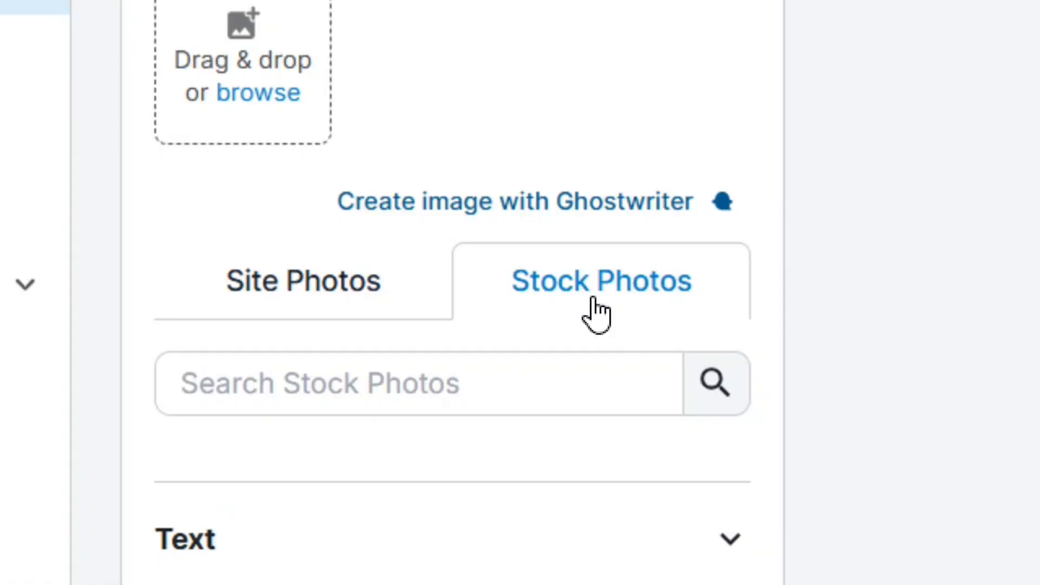
left_click(356, 388)
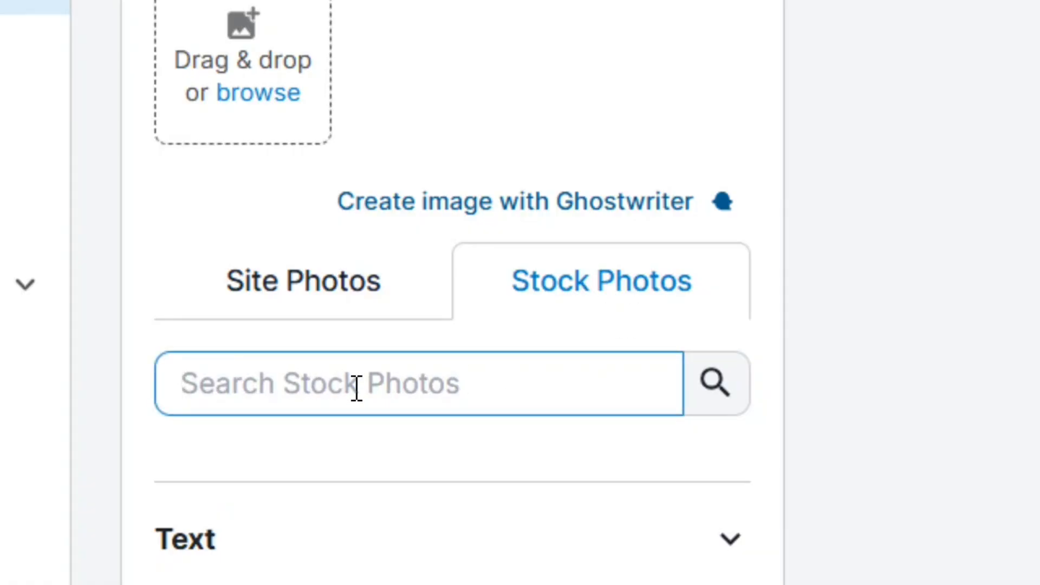
type("nails")
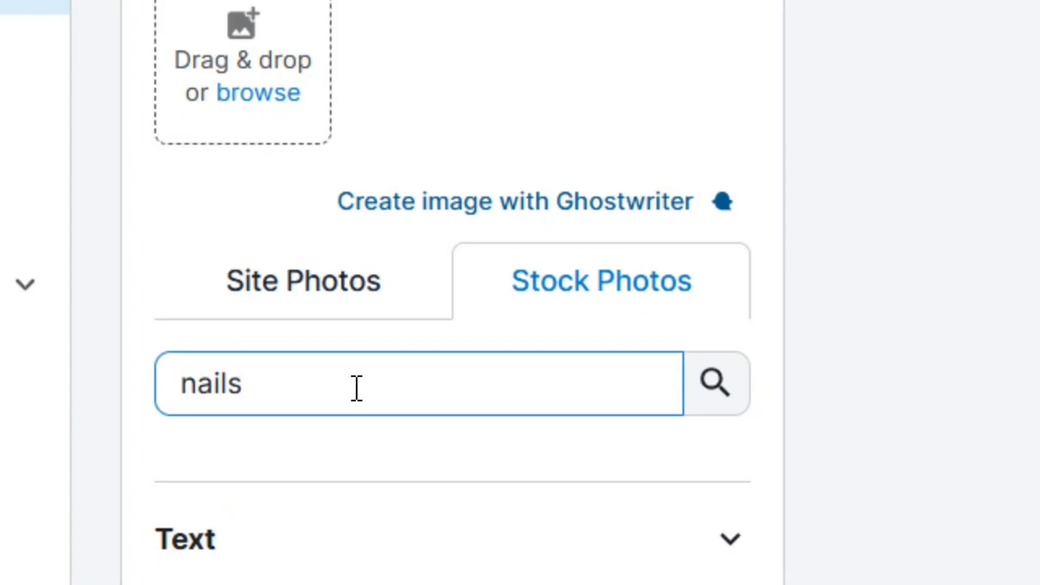
key("Return")
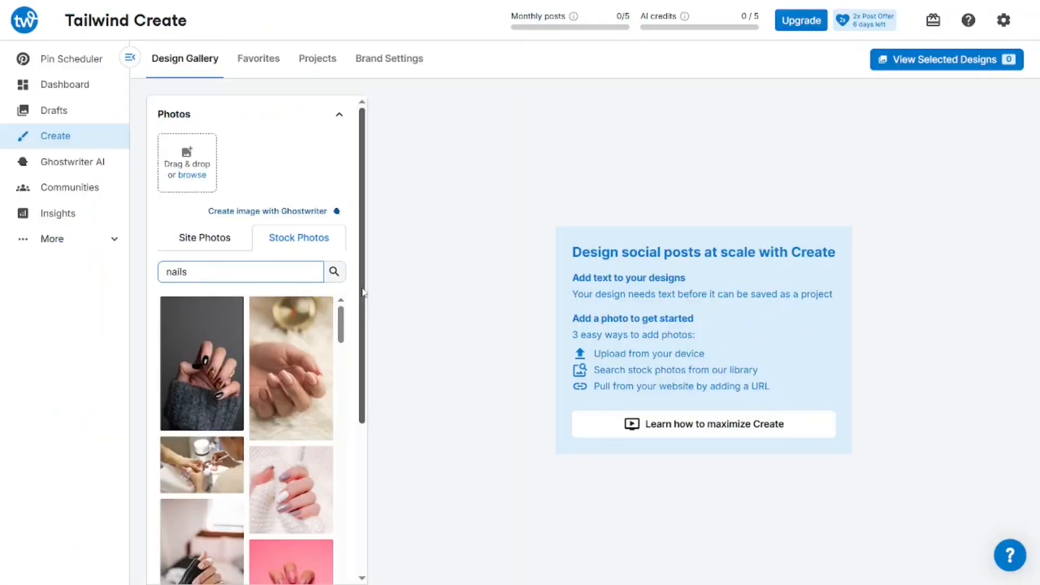
Add the pale nude-nail photo, preview Feed Posts, Stories and Pins designs, keeping One Photo
left_click_drag(364, 292, 370, 376)
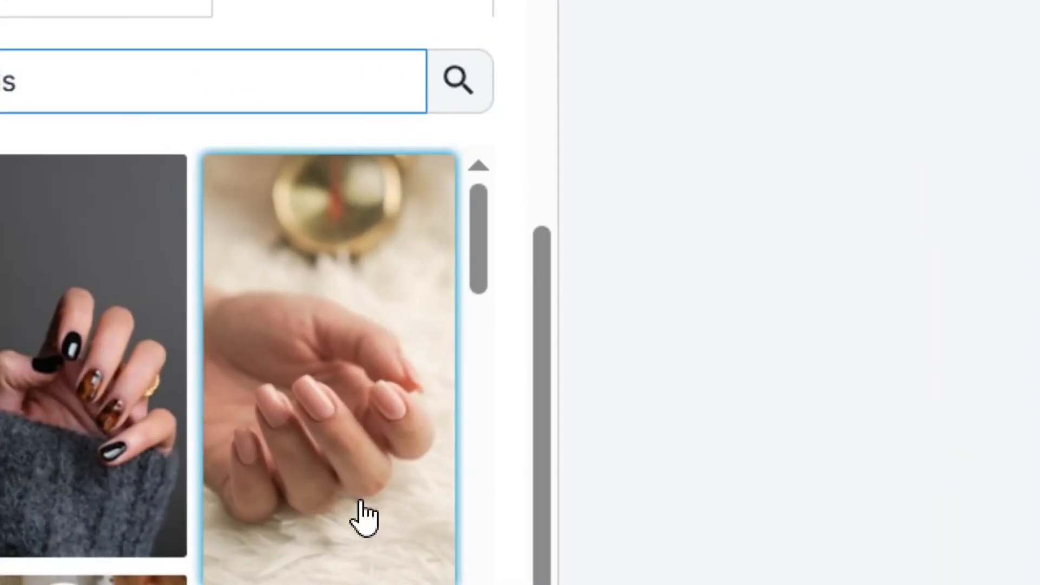
left_click(300, 435)
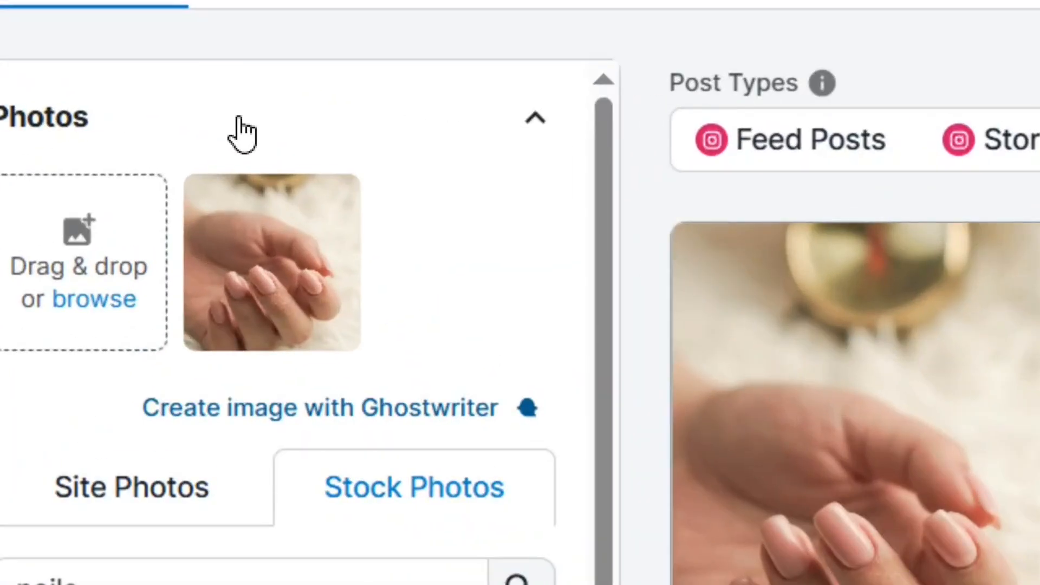
mouse_move(263, 148)
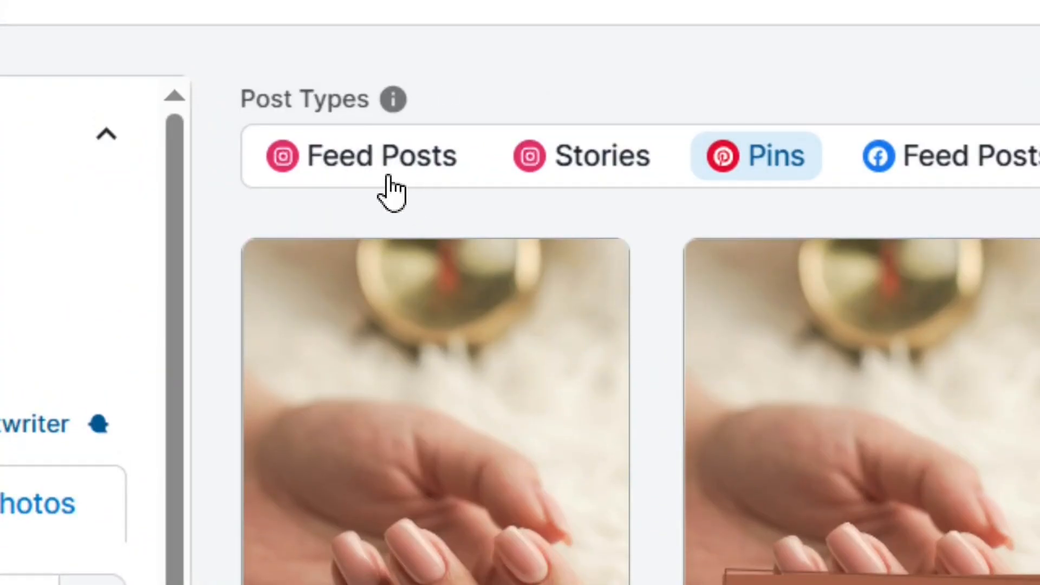
left_click(370, 160)
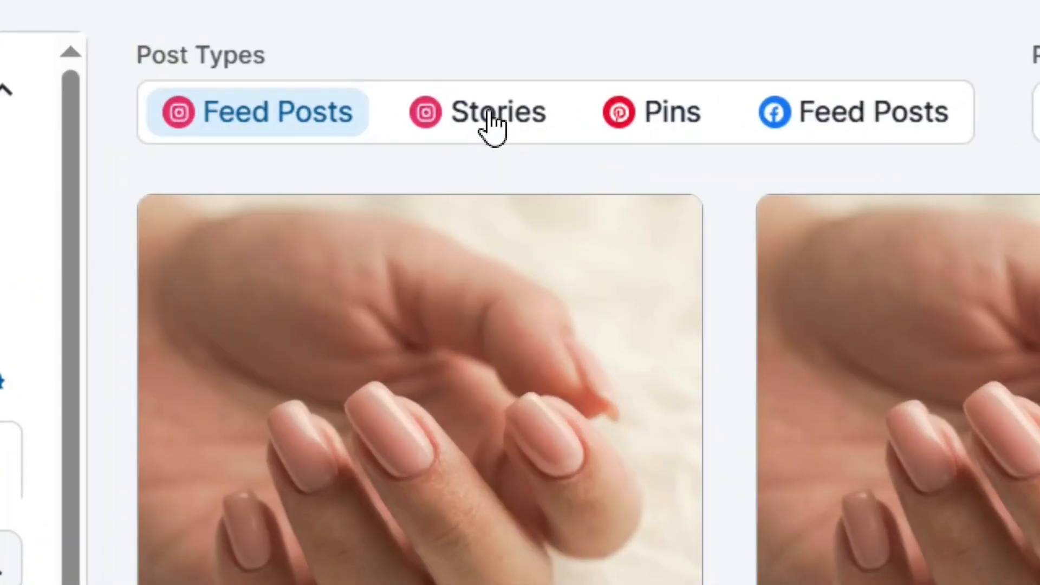
left_click(492, 122)
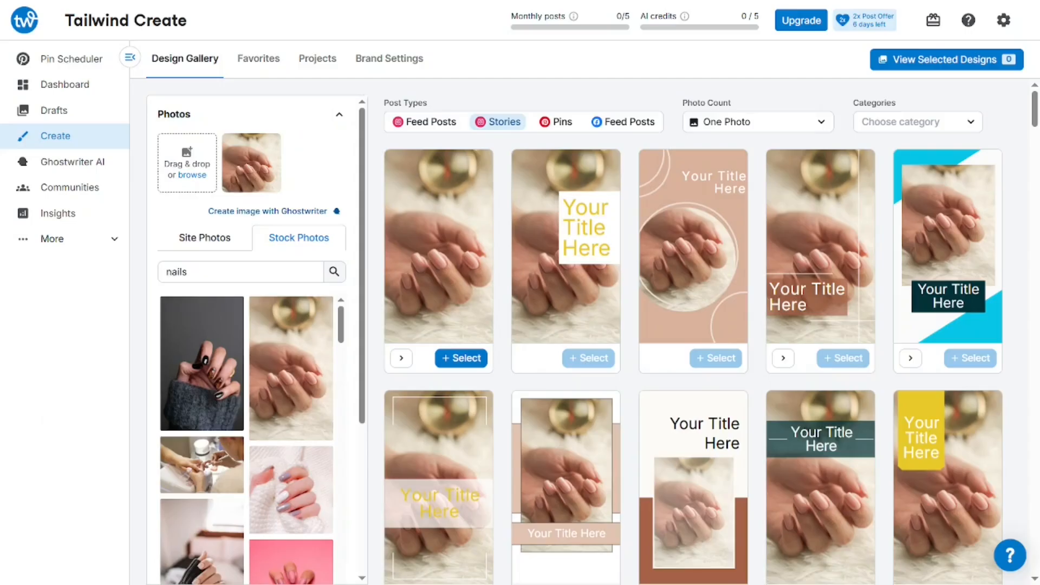
left_click(569, 121)
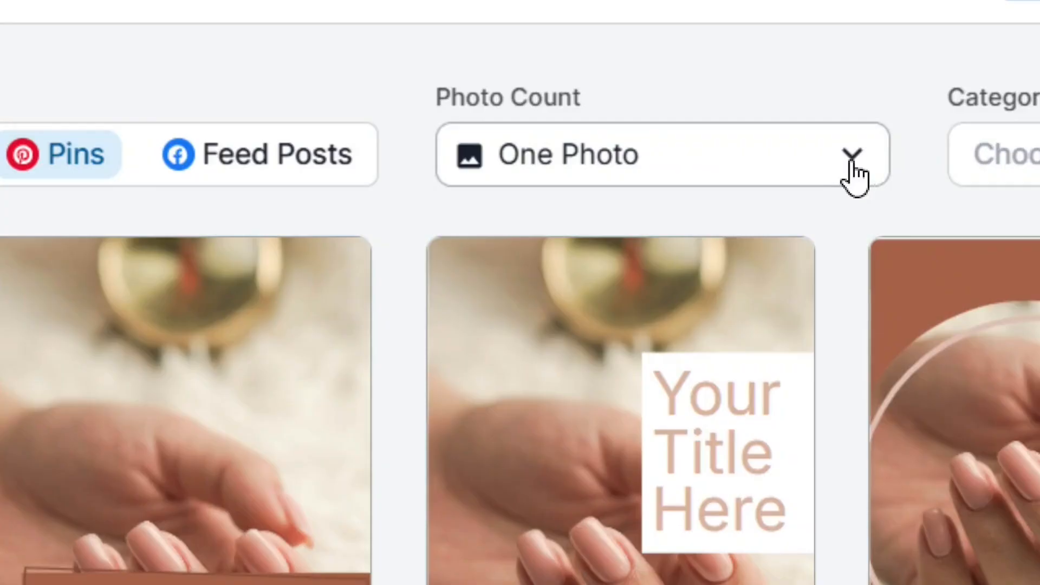
left_click(854, 172)
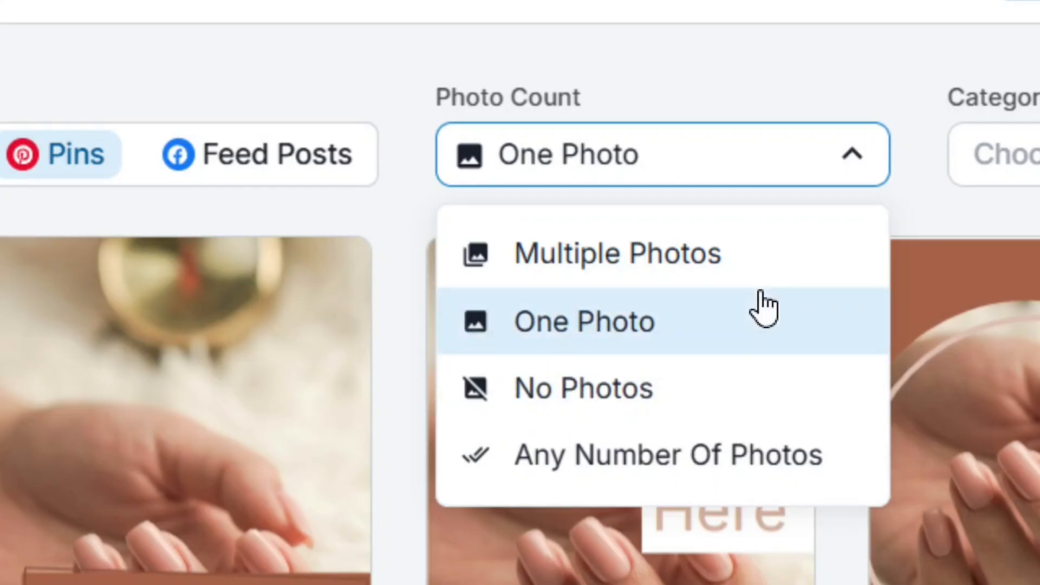
left_click(838, 175)
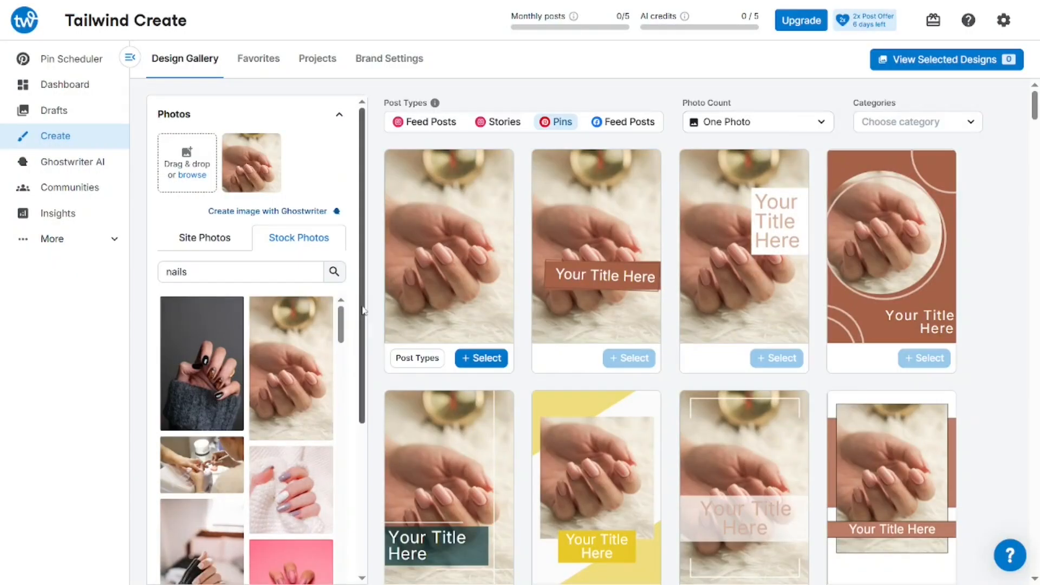
Add the lilac-and-white nail photo and set Photo Count to Multiple Photos
scroll(298, 376, "down", 2)
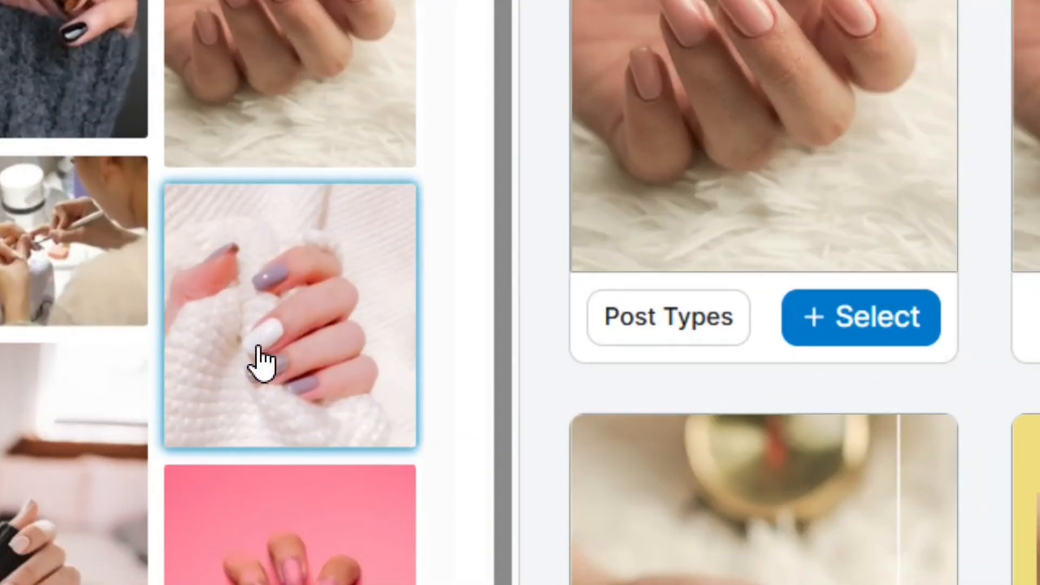
left_click(303, 354)
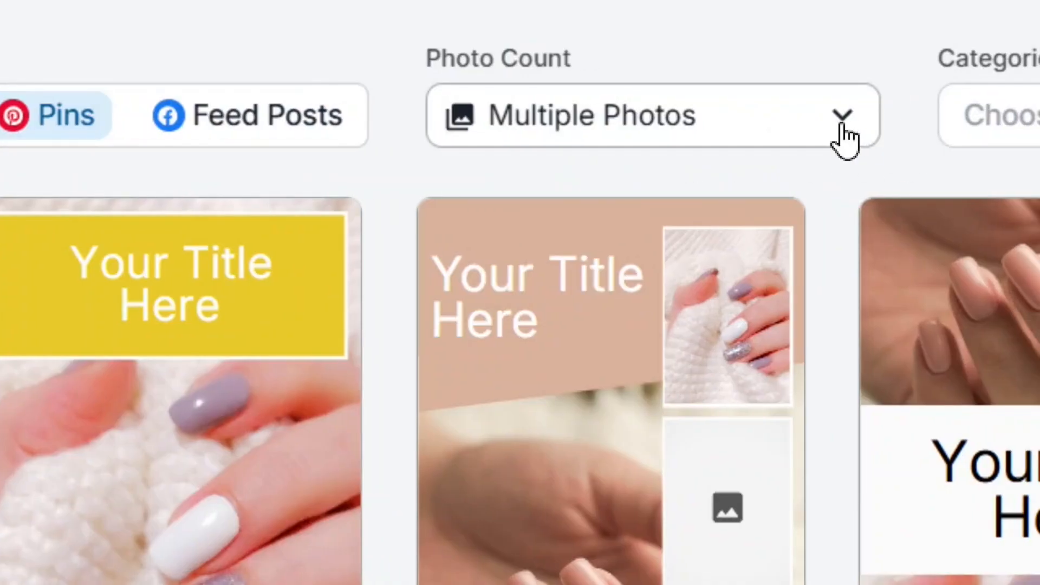
left_click(842, 125)
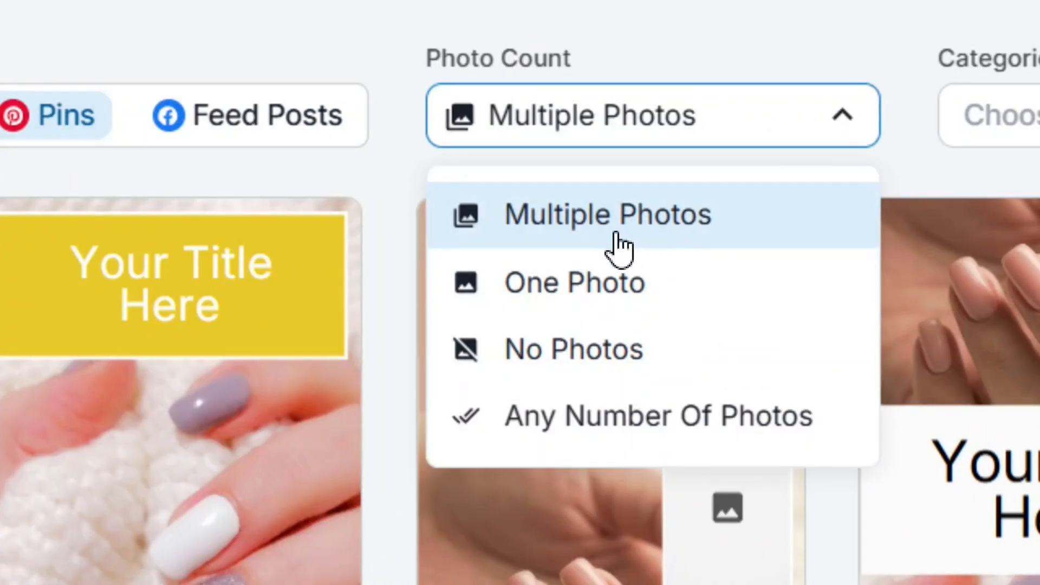
left_click(657, 223)
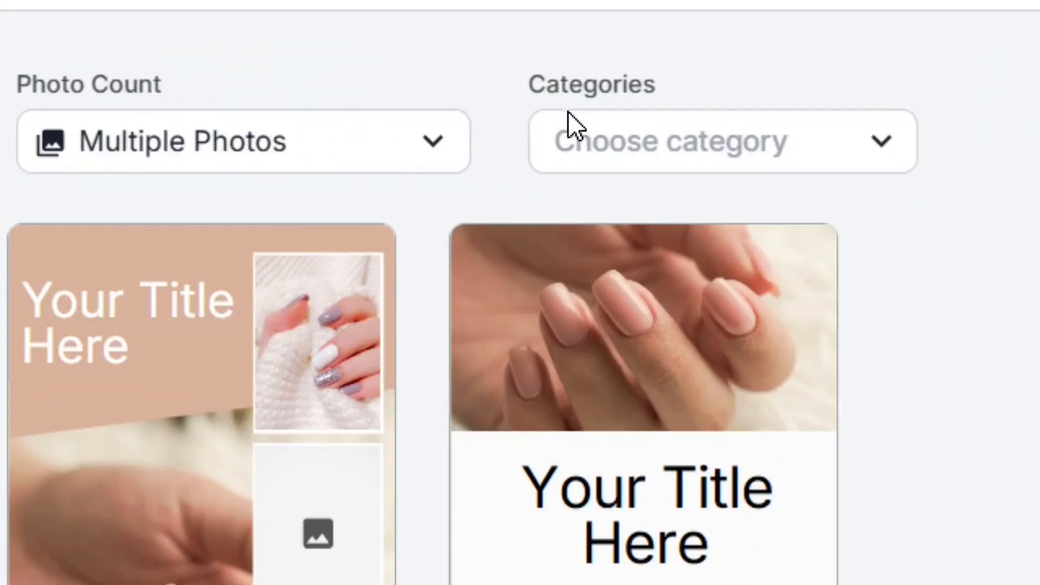
left_click(885, 145)
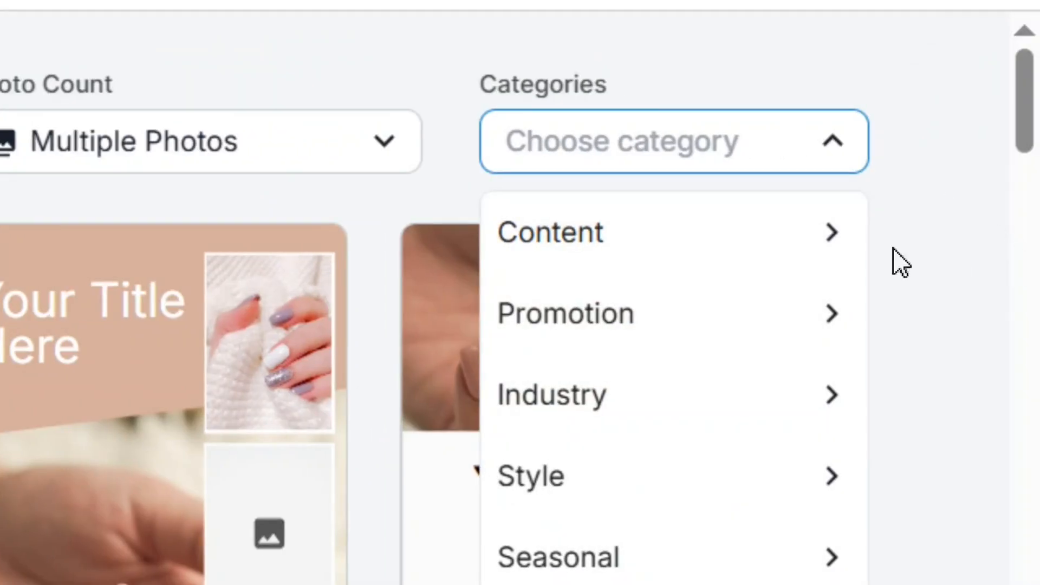
mouse_move(688, 244)
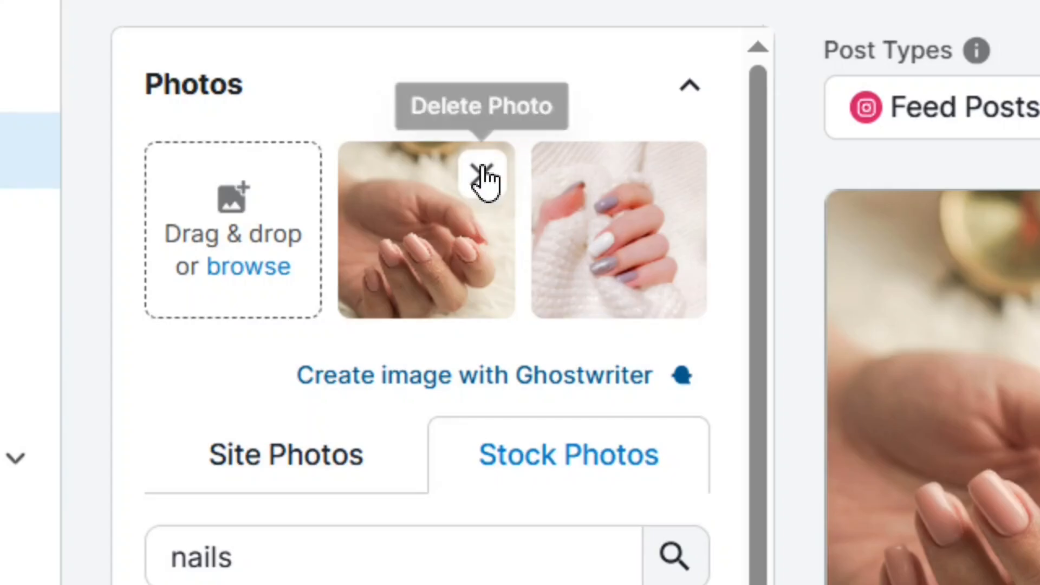
Remove both stock photos and upload summer nail images (4) and (5) instead
left_click(491, 183)
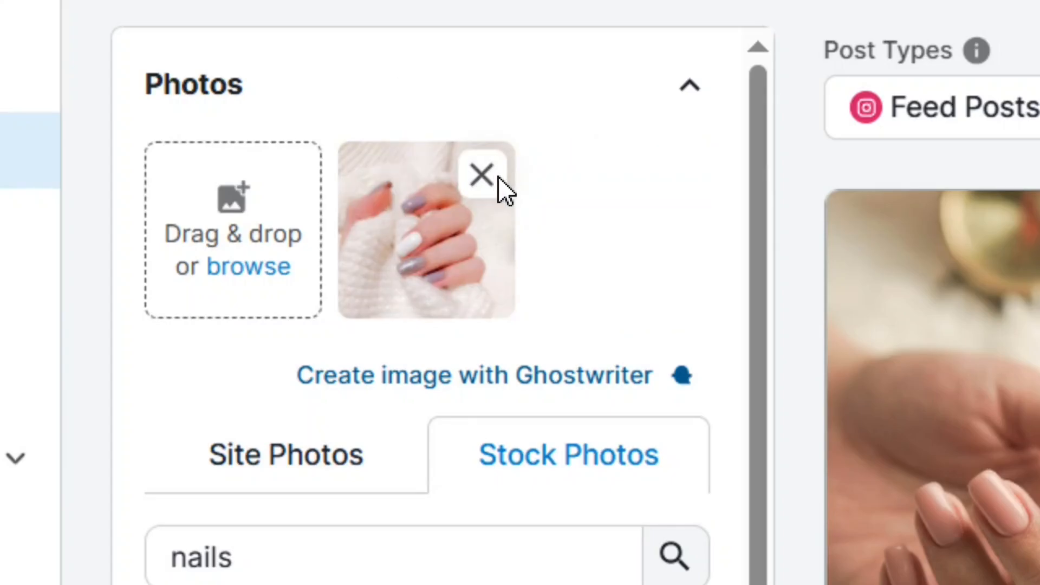
left_click(474, 183)
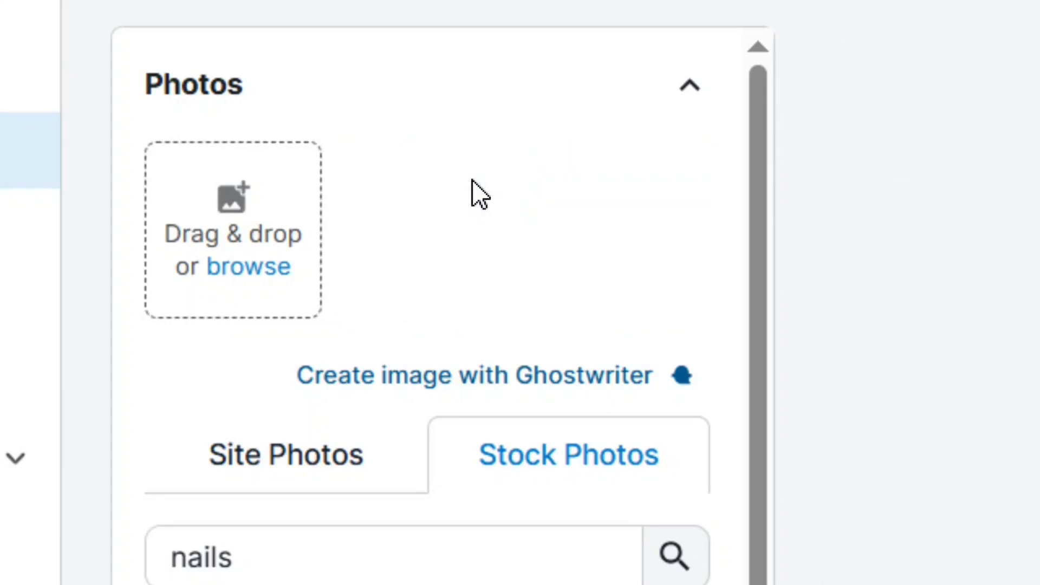
left_click(232, 225)
left_click(169, 227)
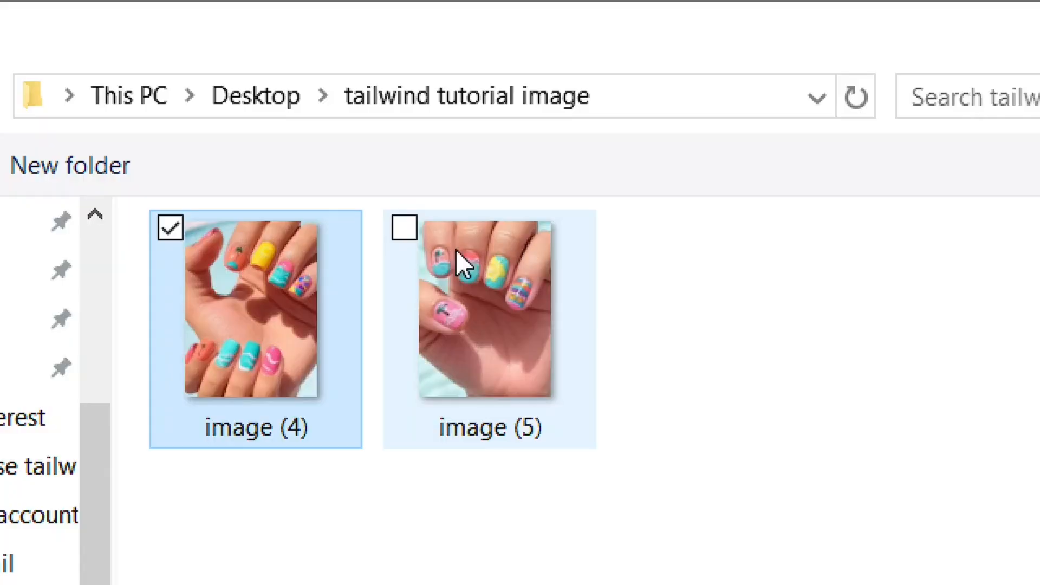
left_click(404, 228)
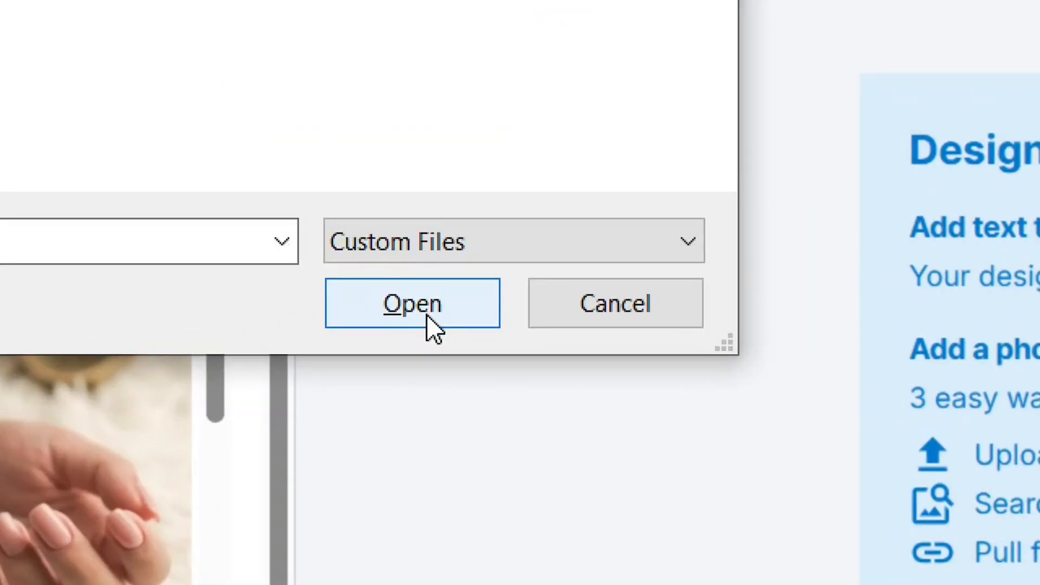
left_click(429, 317)
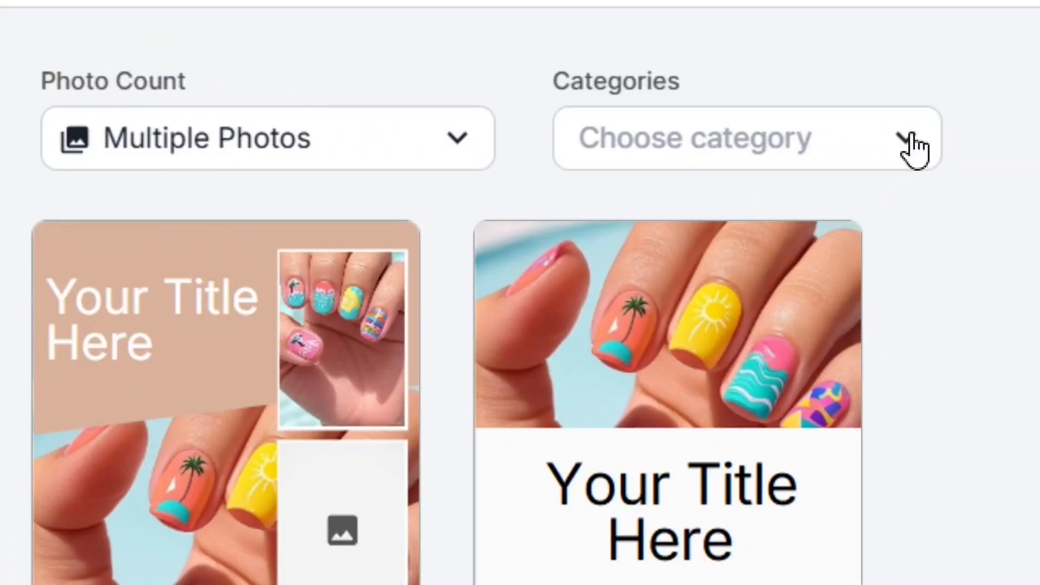
Filter the Pin designs to Seasonal > Summer, then clear the category filter
left_click(913, 142)
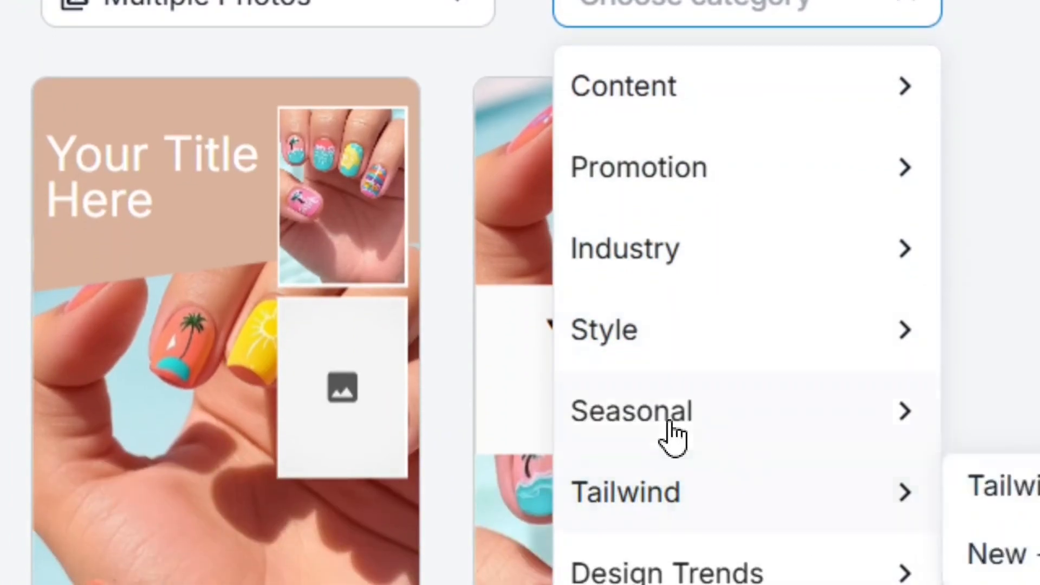
mouse_move(773, 458)
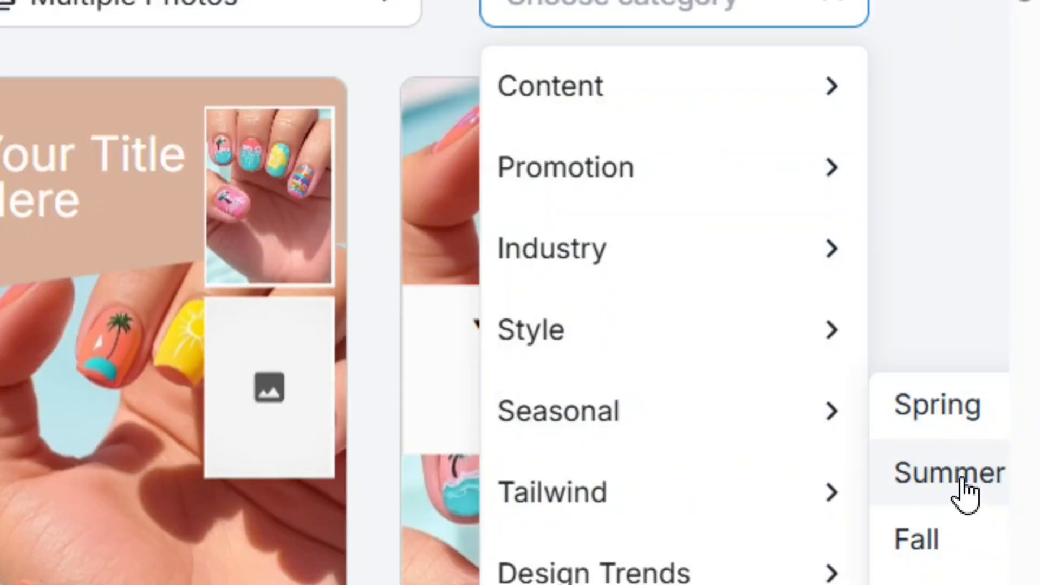
left_click(966, 491)
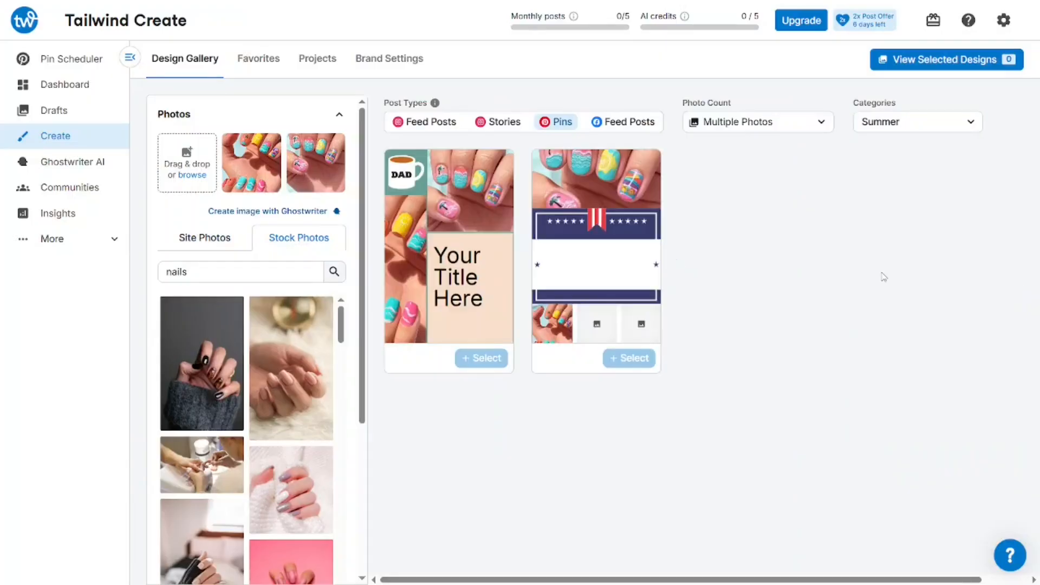
mouse_move(570, 233)
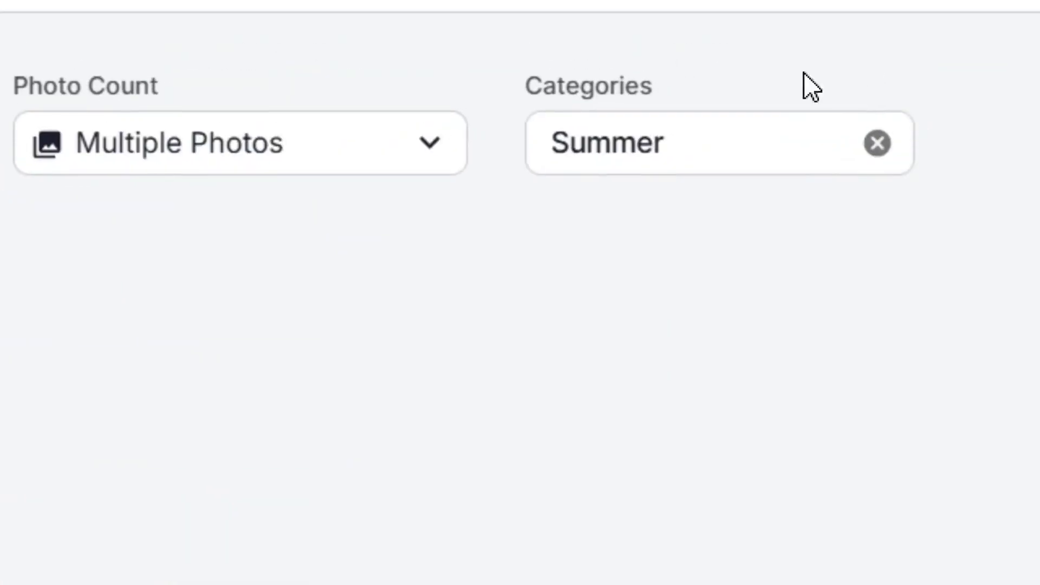
left_click(860, 151)
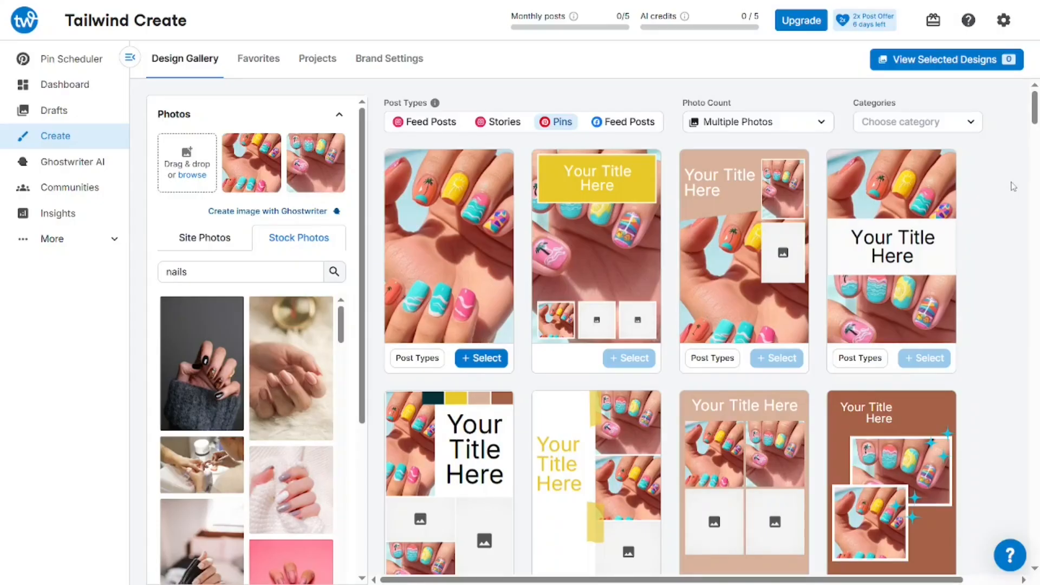
mouse_move(961, 215)
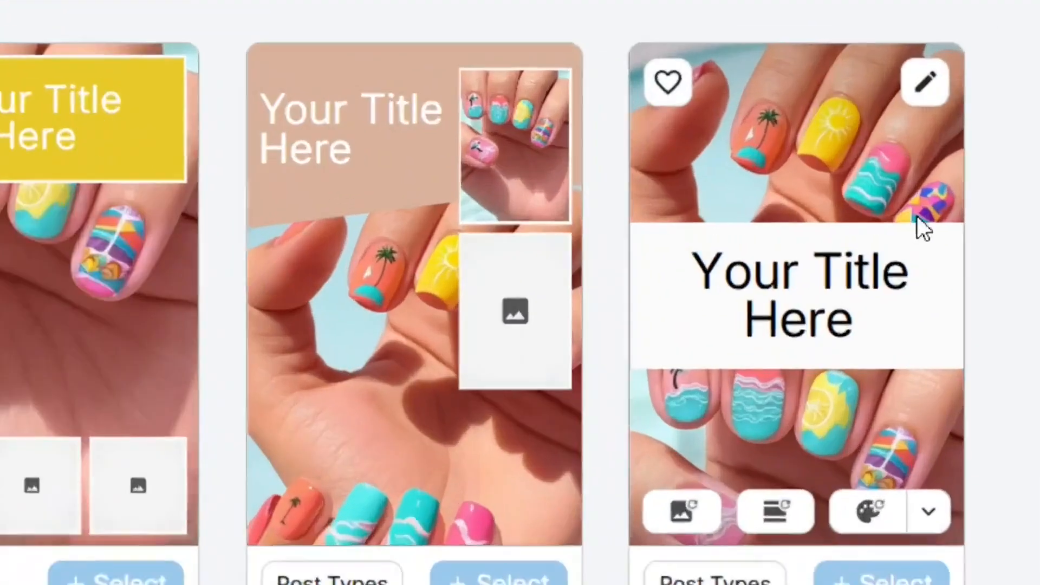
scroll(824, 491, "down", 2)
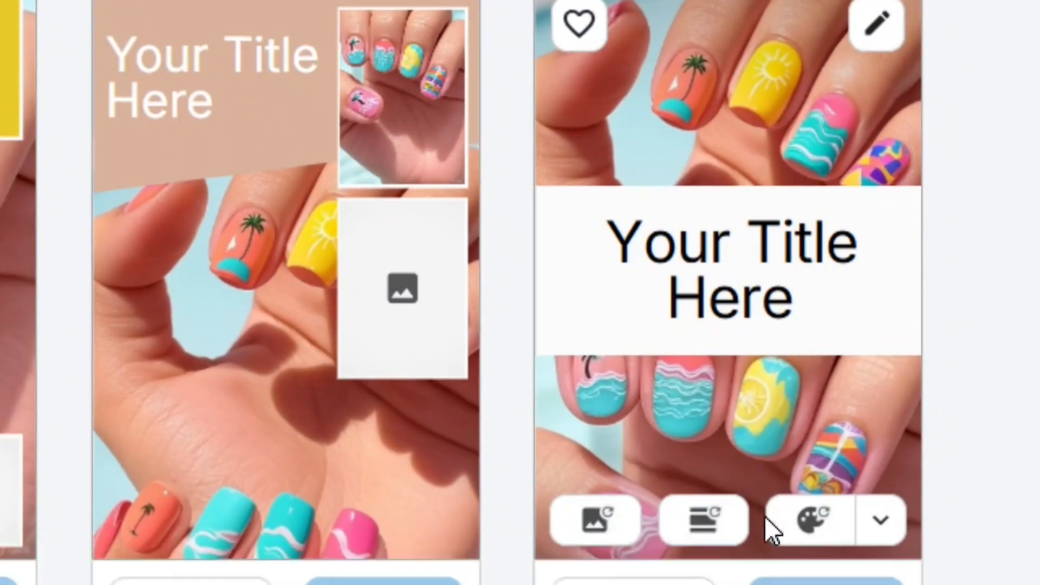
scroll(769, 480, "down", 2)
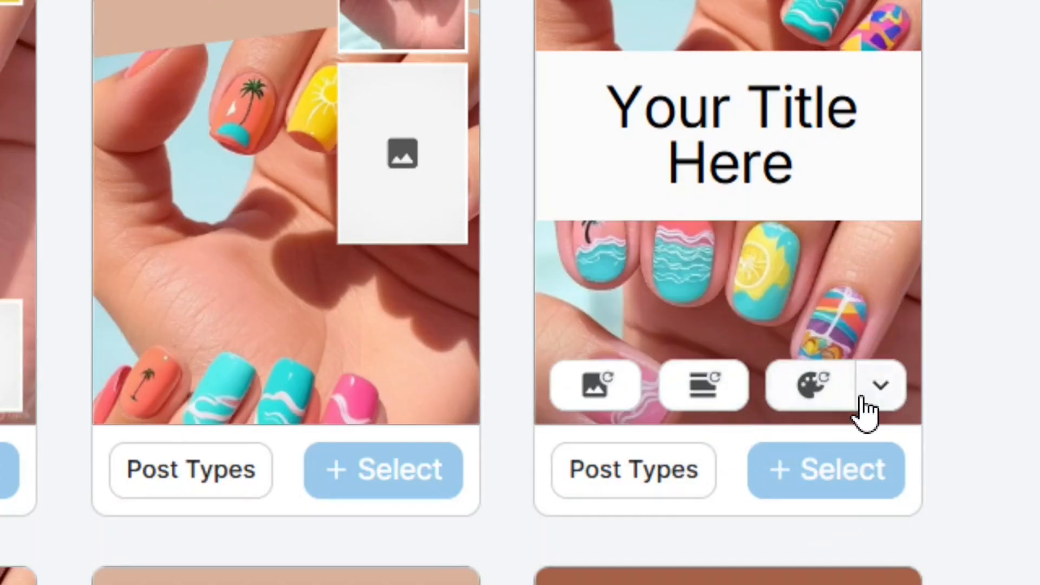
left_click(878, 401)
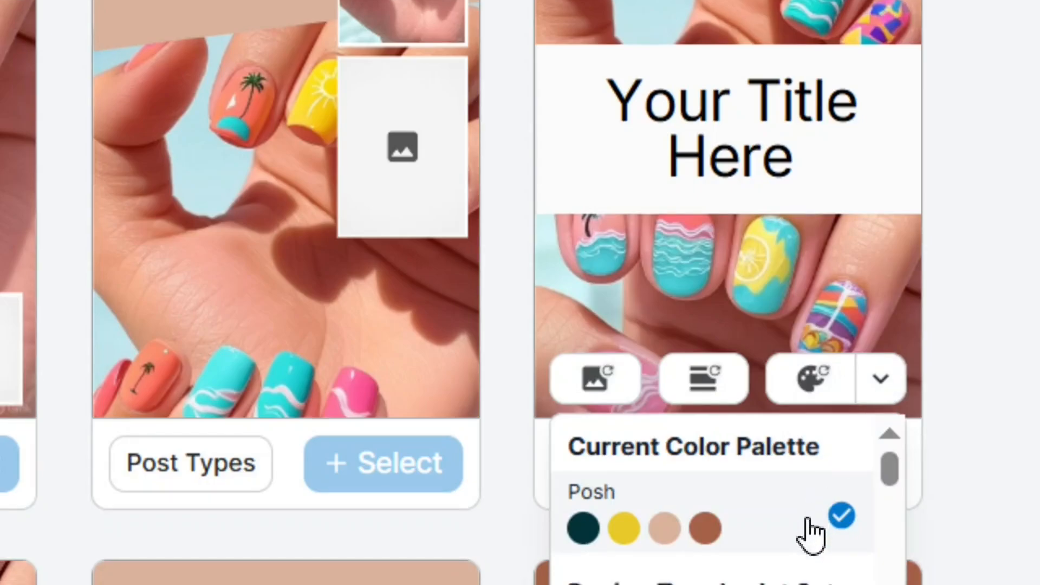
scroll(813, 531, "down", 3)
scroll(813, 517, "down", 1)
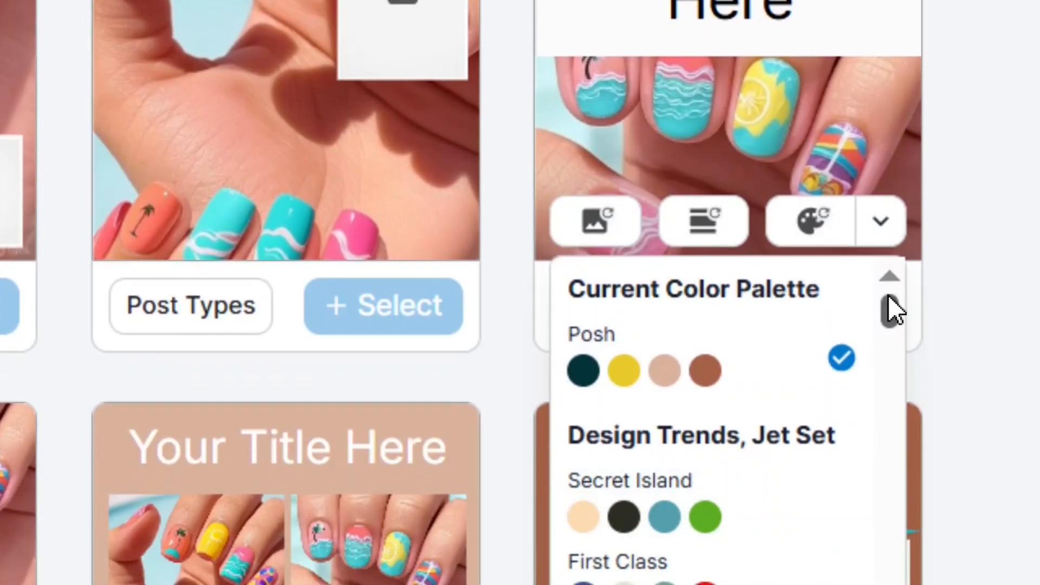
left_click_drag(890, 310, 880, 266)
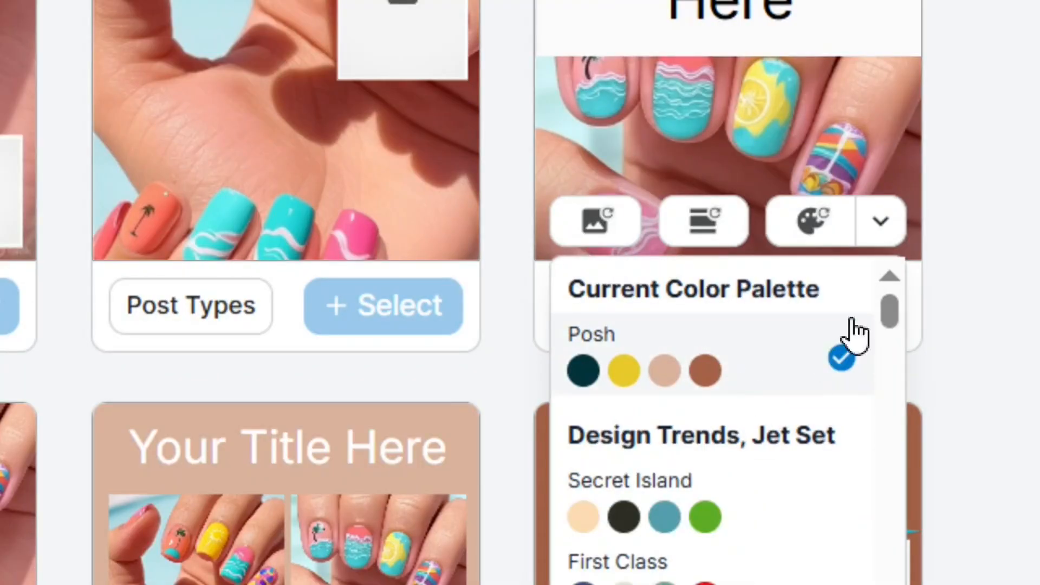
left_click(880, 233)
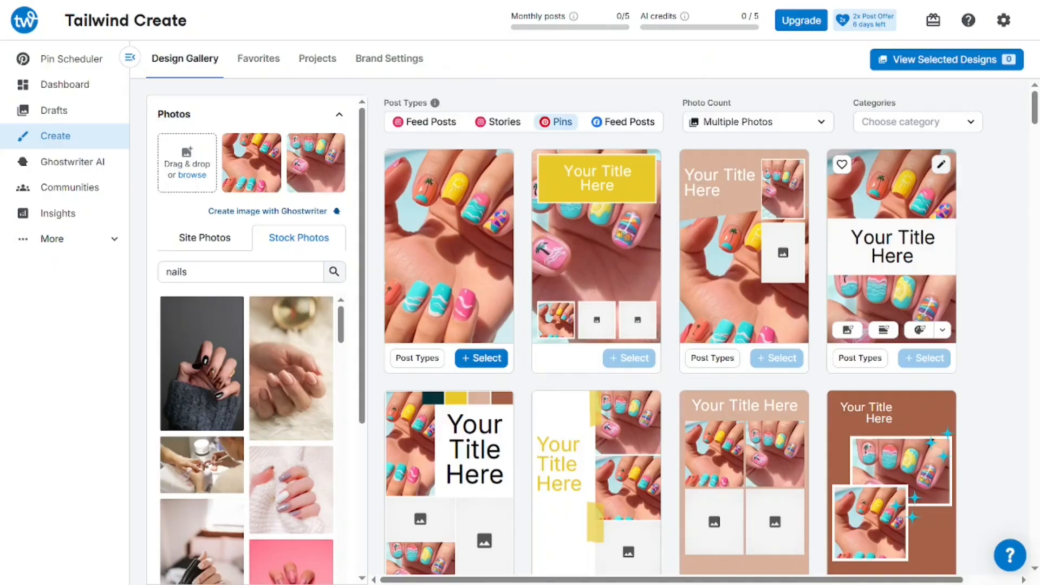
Open the white-title-band nail design in the editor and select its headline text
left_click(907, 153)
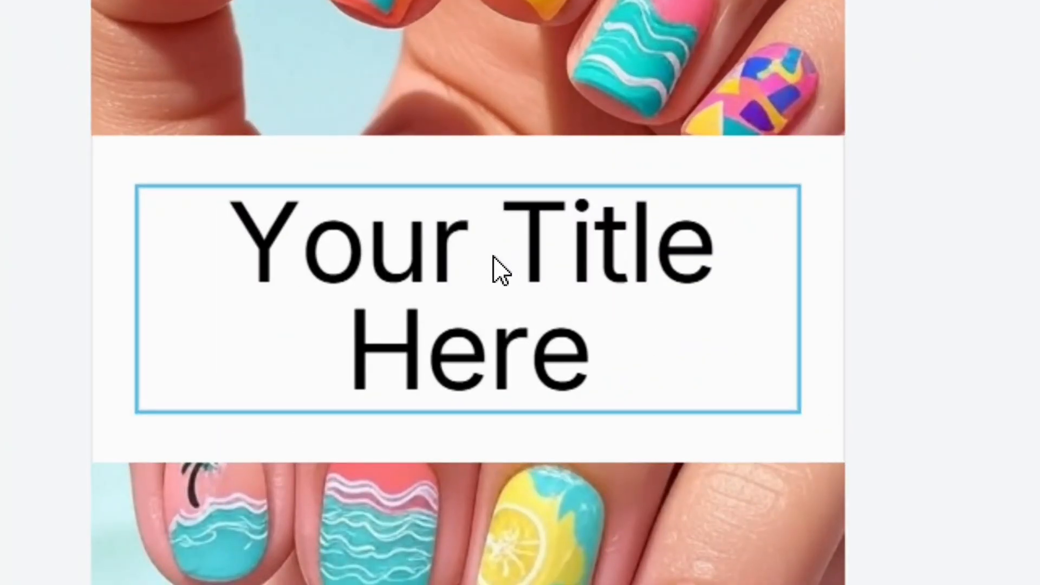
left_click(468, 256)
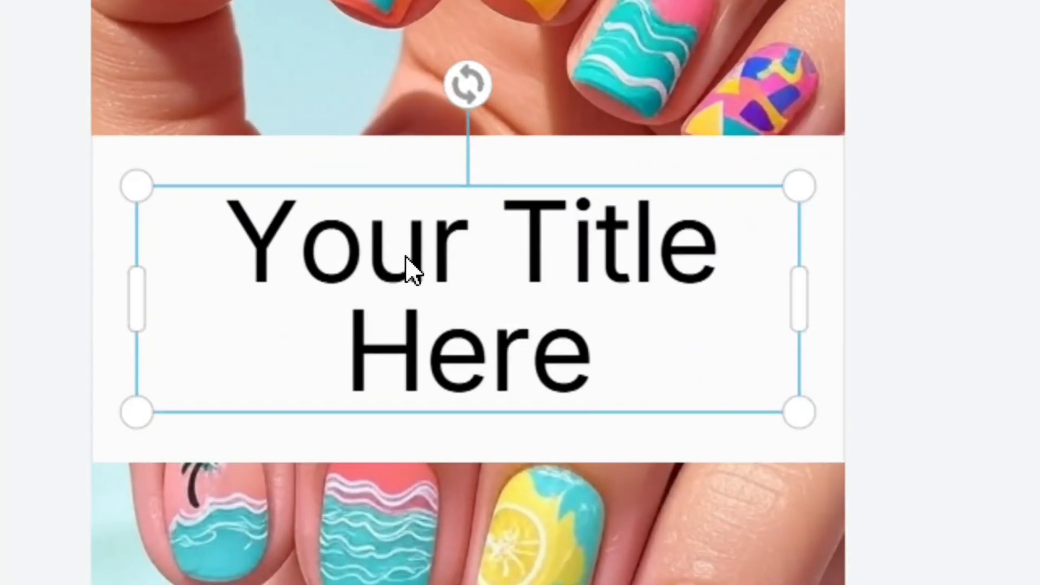
double_click(410, 268)
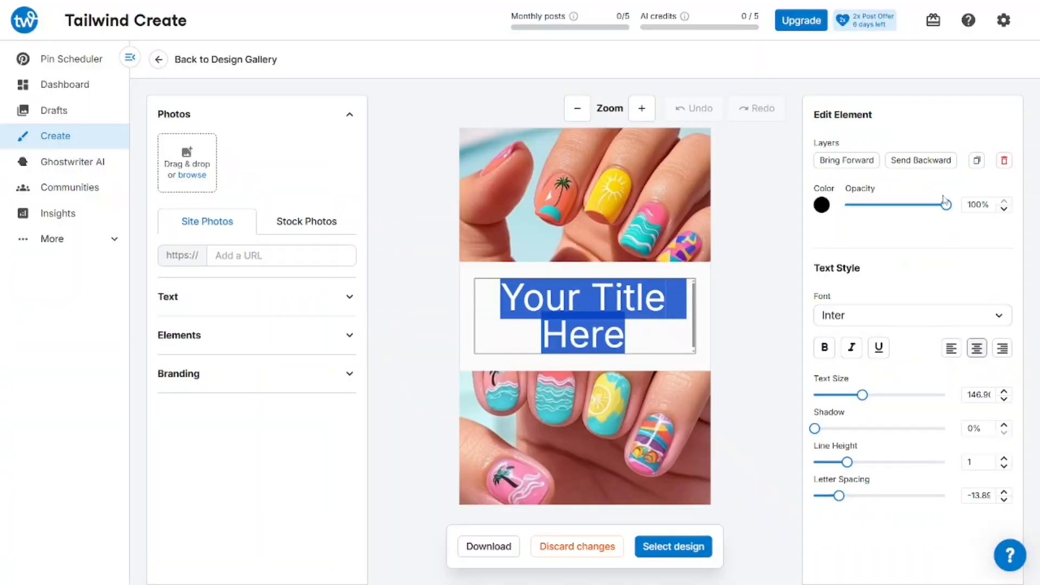
left_click_drag(910, 215, 954, 215)
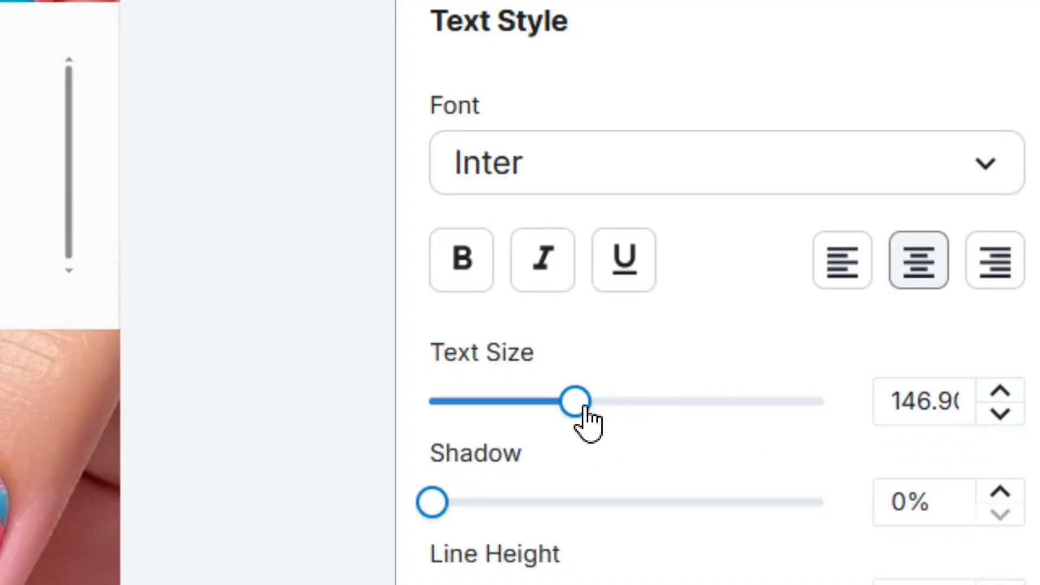
Resize the '2025 Summer nails' headline to text size 137 so it fits the band
mouse_move(607, 409)
left_mouse_down()
mouse_move(746, 411)
mouse_move(564, 414)
mouse_move(595, 414)
left_mouse_up()
scroll(769, 507, "down", 3)
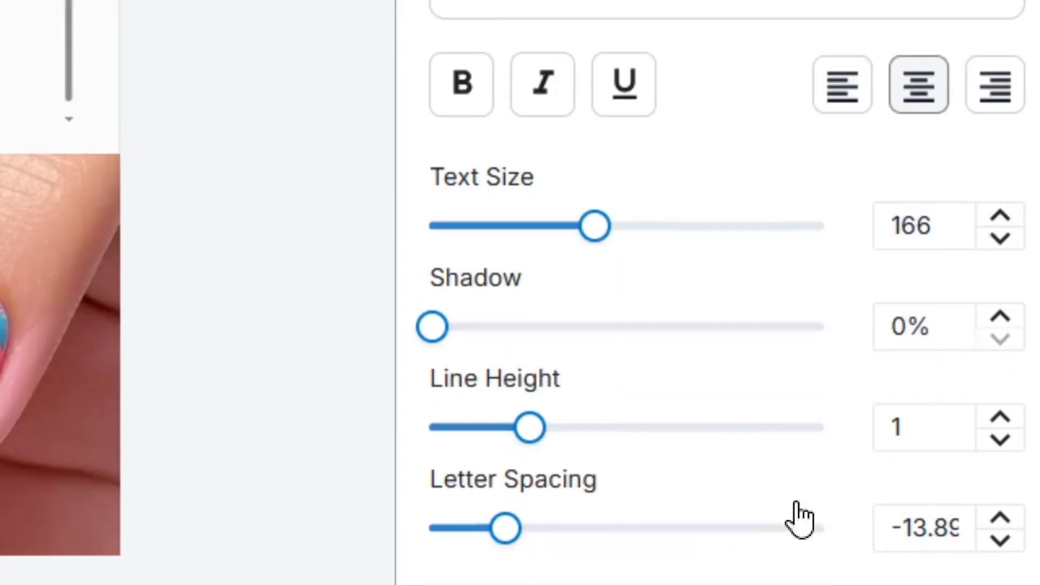
scroll(672, 488, "down", 2)
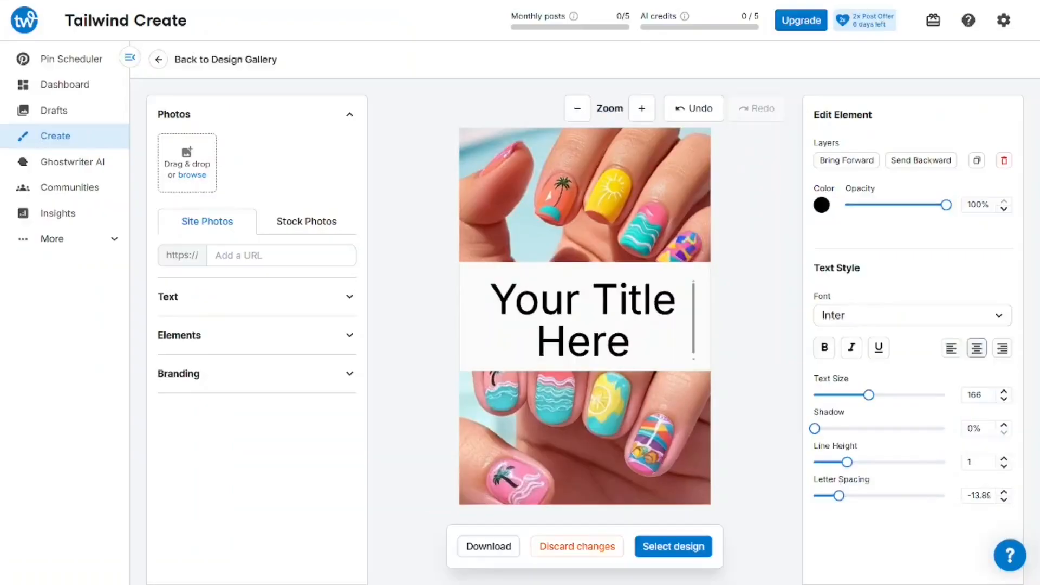
left_click_drag(630, 347, 526, 315)
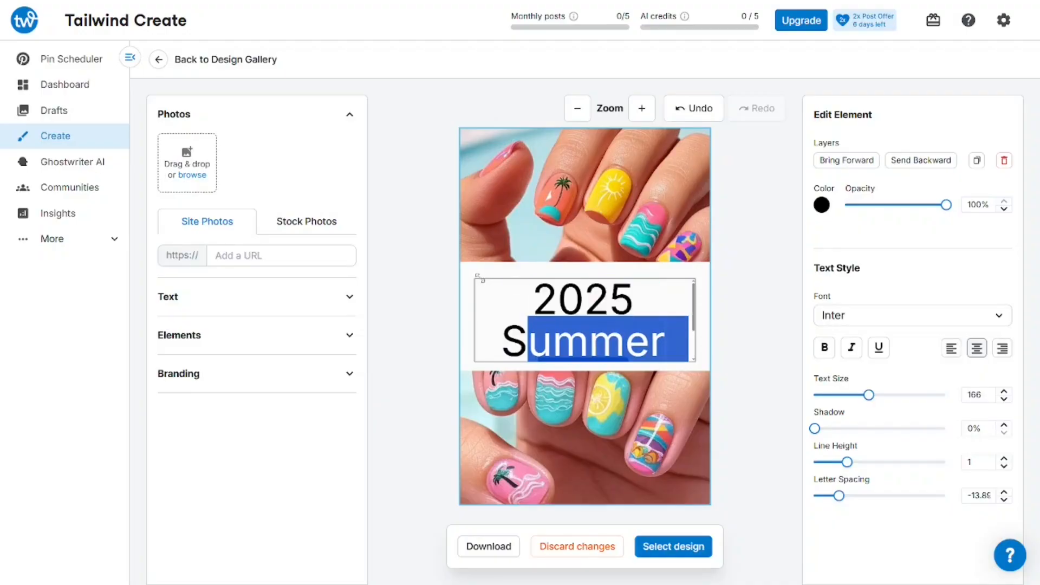
left_click_drag(517, 342, 485, 282)
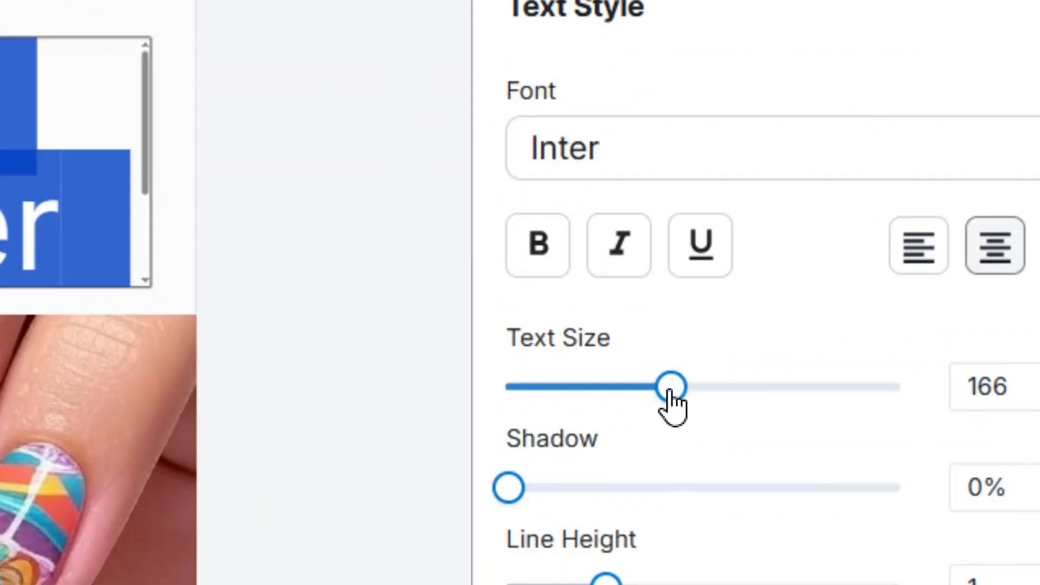
left_click_drag(671, 392, 664, 387)
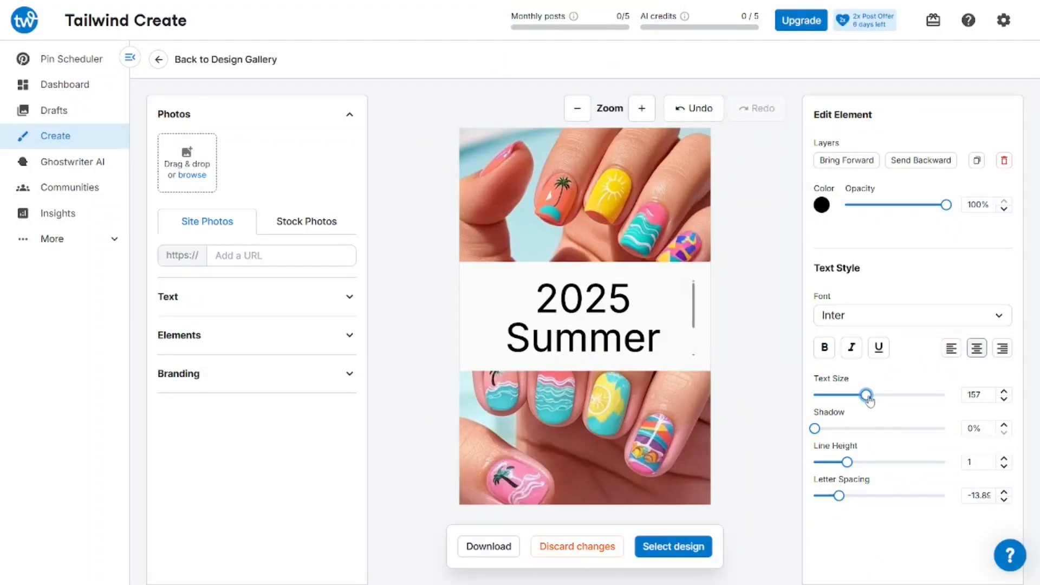
left_click_drag(863, 400, 849, 400)
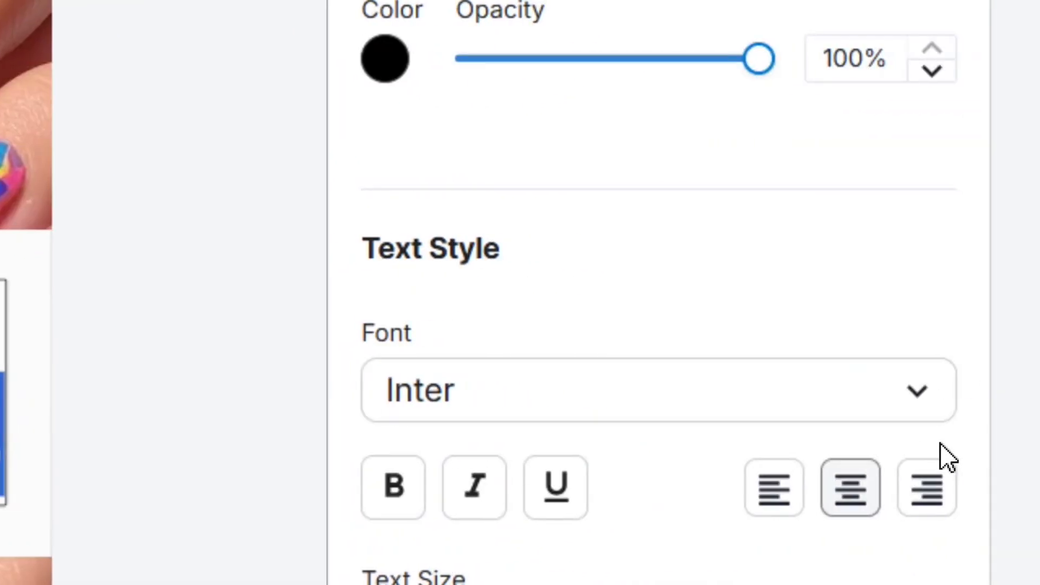
Change the headline font to Ultra from the font list
left_click(902, 406)
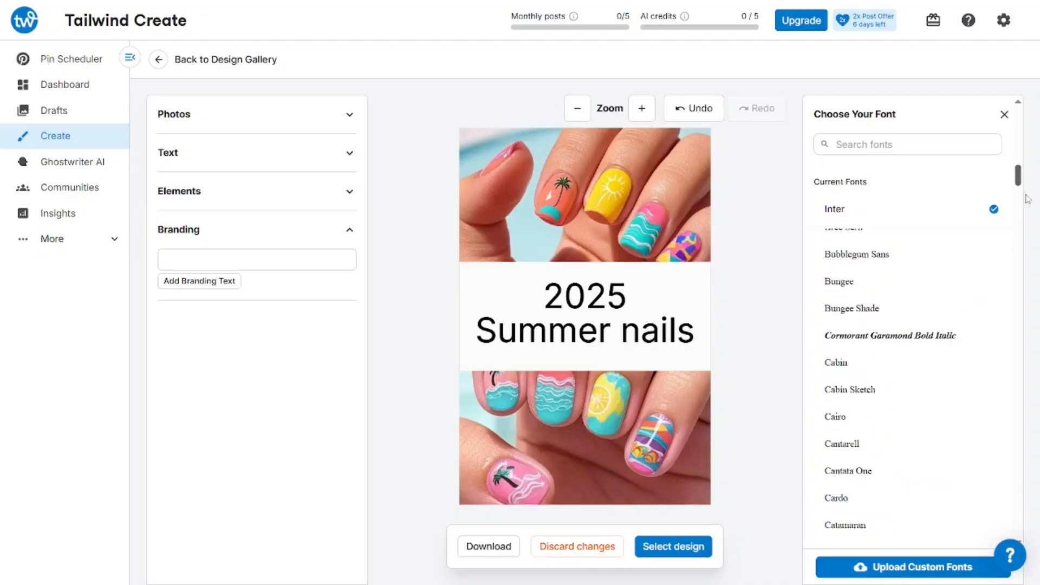
left_click_drag(1028, 199, 1030, 224)
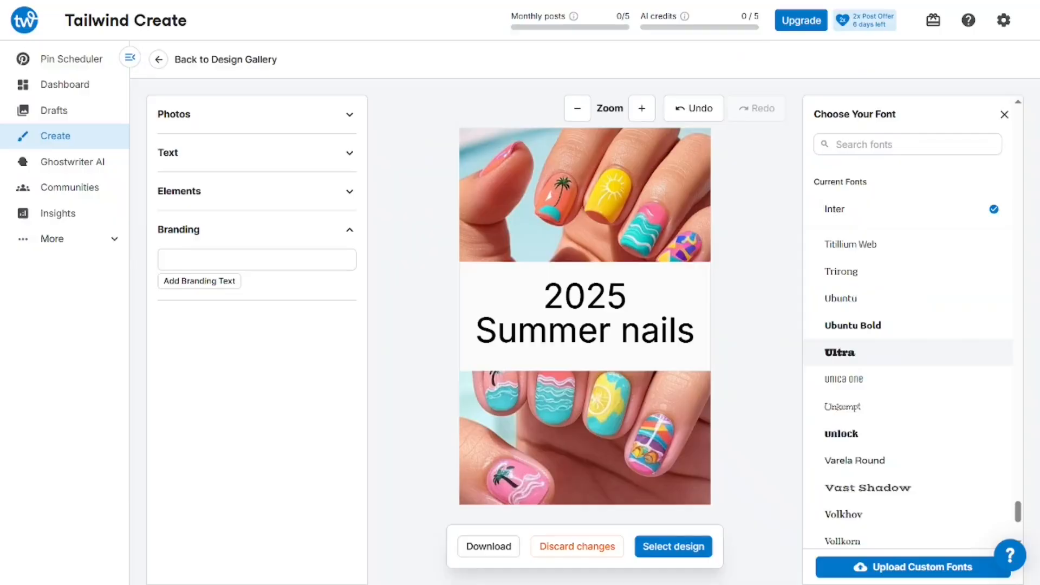
left_click(813, 363)
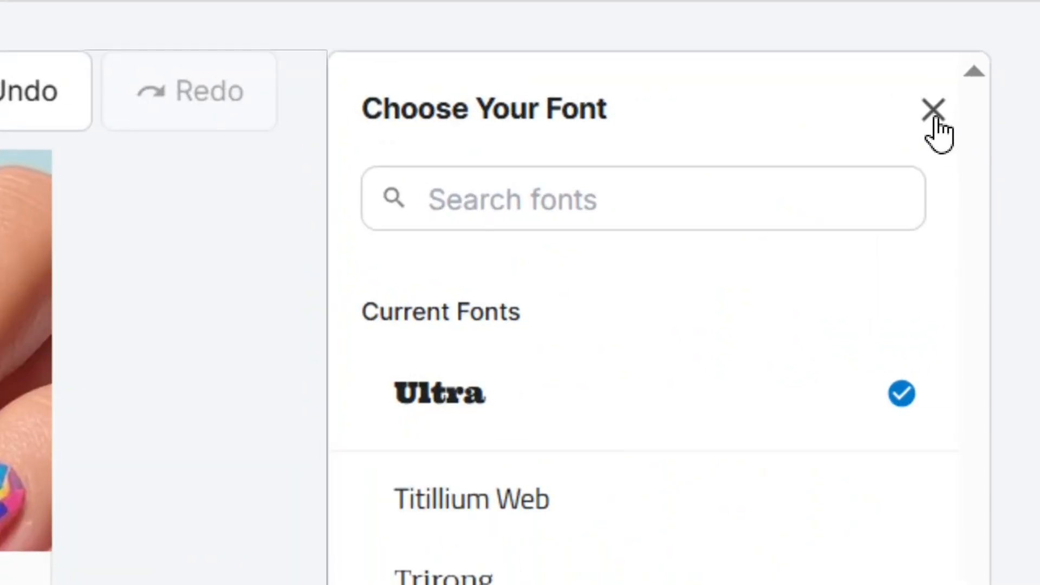
left_click(935, 119)
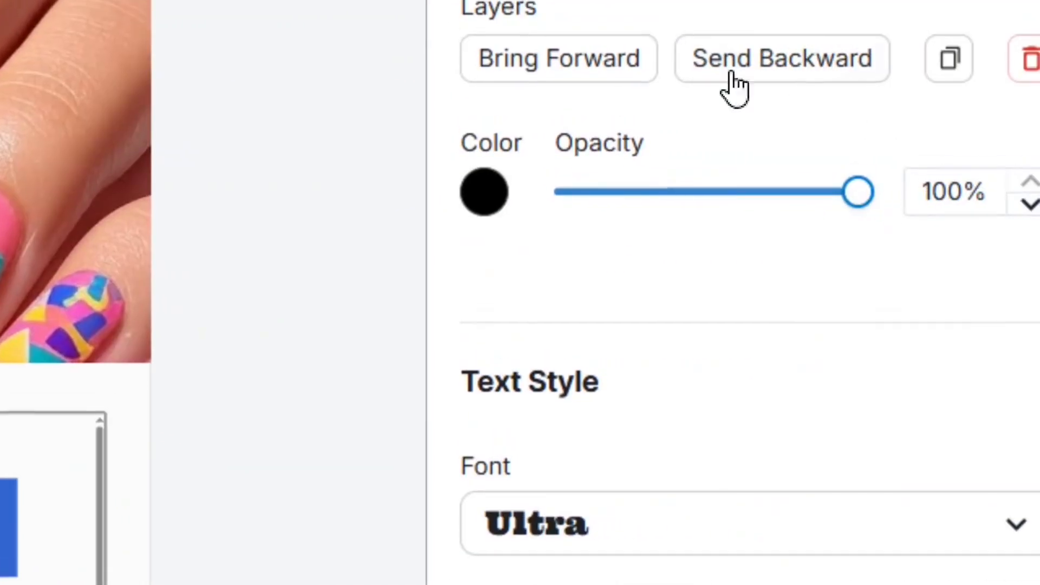
Colour the headline purple (9A00FF) and deselect it to view the result
left_click(488, 208)
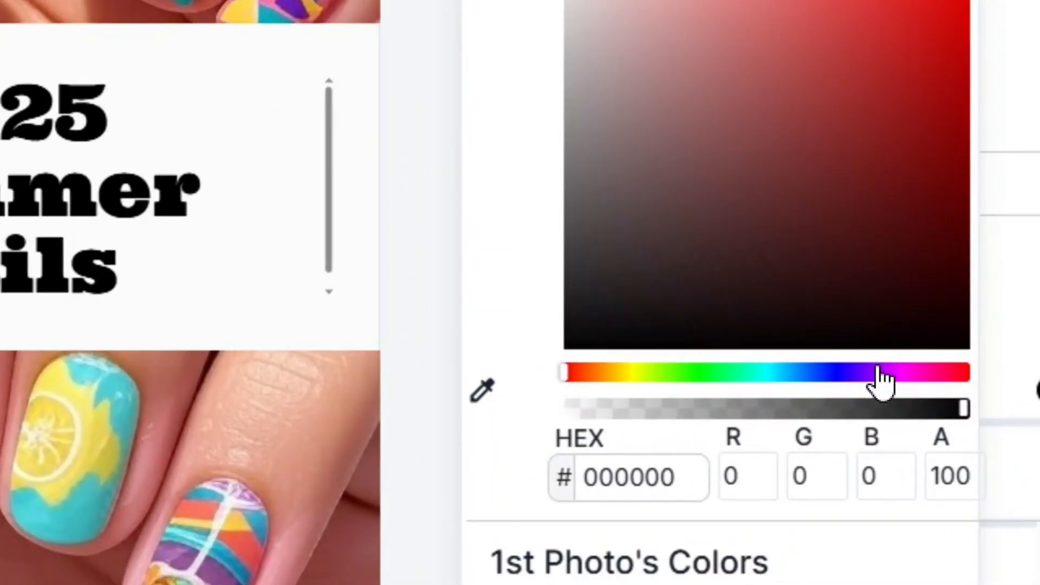
left_click(879, 372)
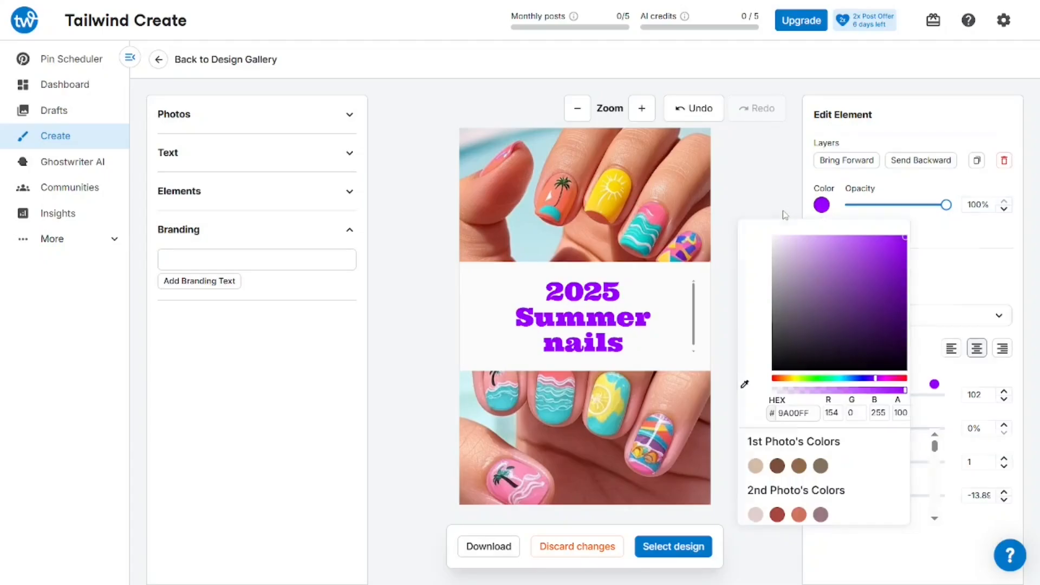
left_click(786, 215)
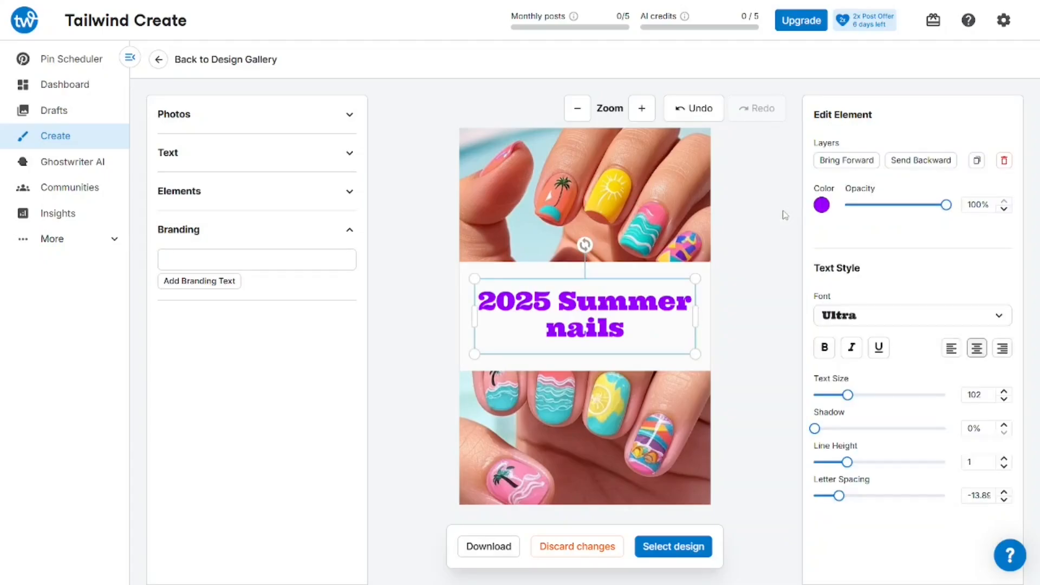
left_click(789, 286)
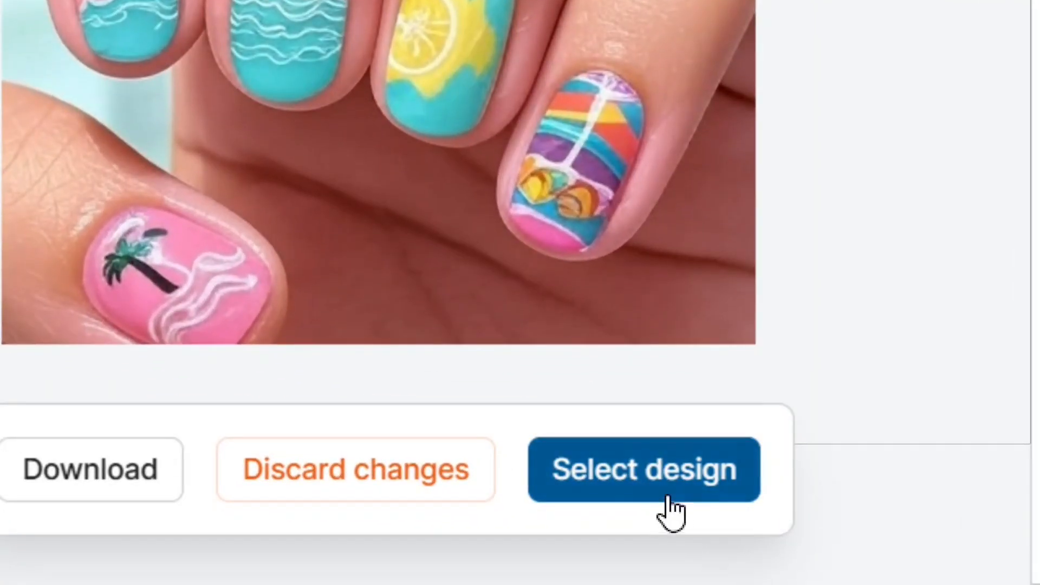
Select the edited 2025 Summer nails design and review it as 1 selected Pin
left_click(664, 496)
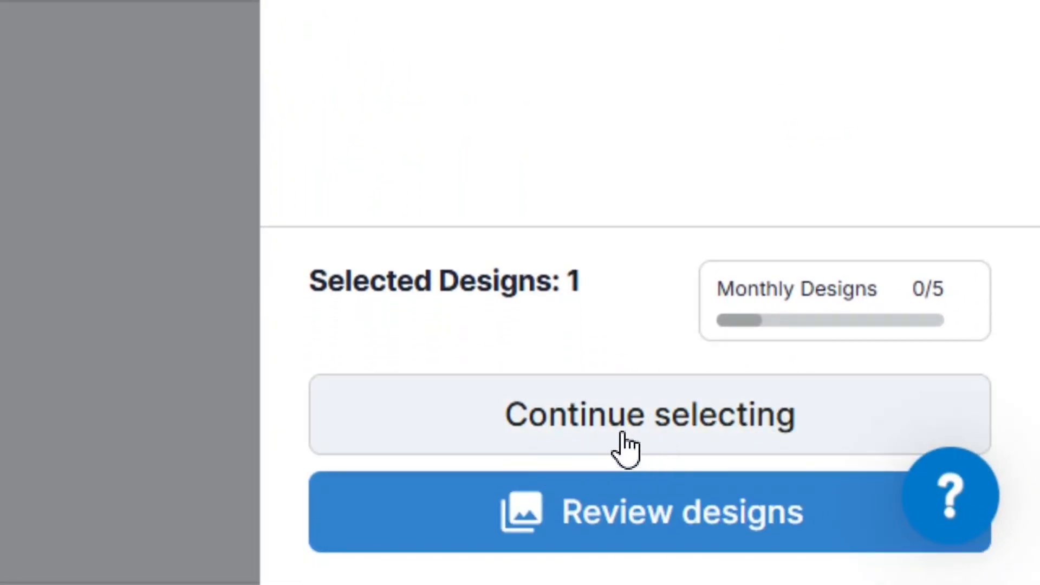
left_click(686, 539)
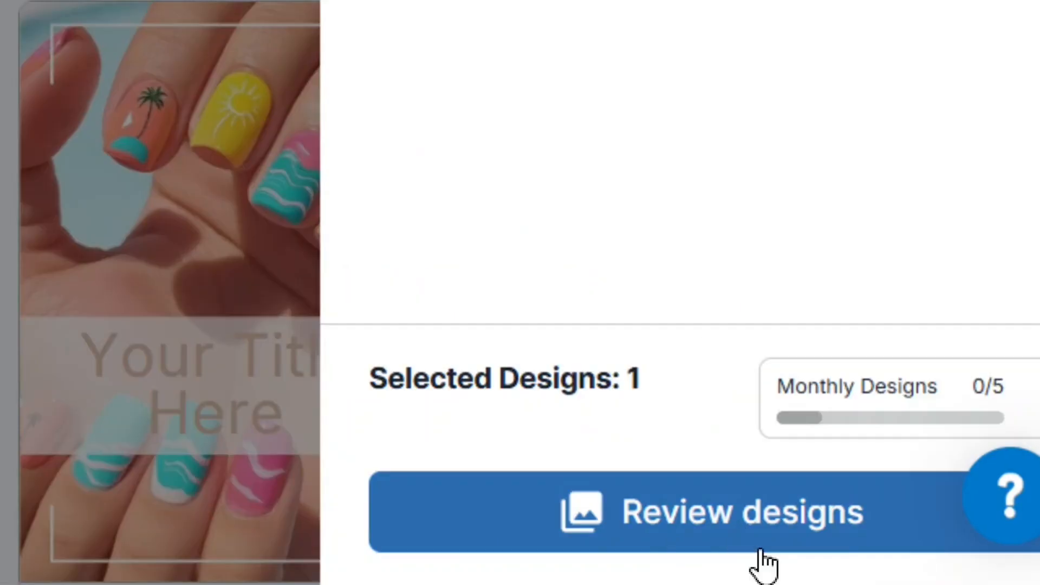
left_click(738, 537)
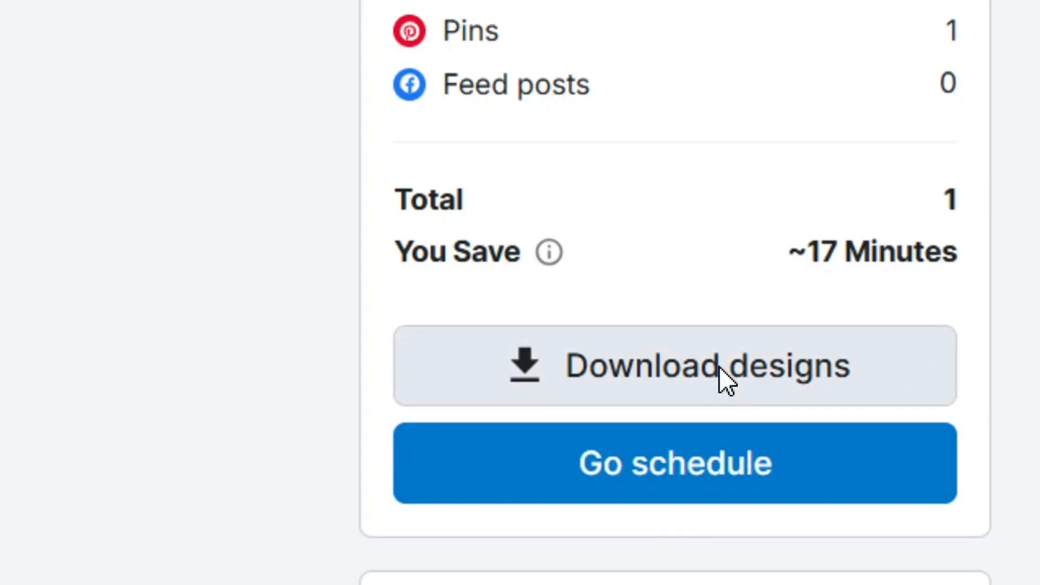
Download the 2025 Summer nails design as a Pin, using 1 of 5 monthly designs
left_click(720, 367)
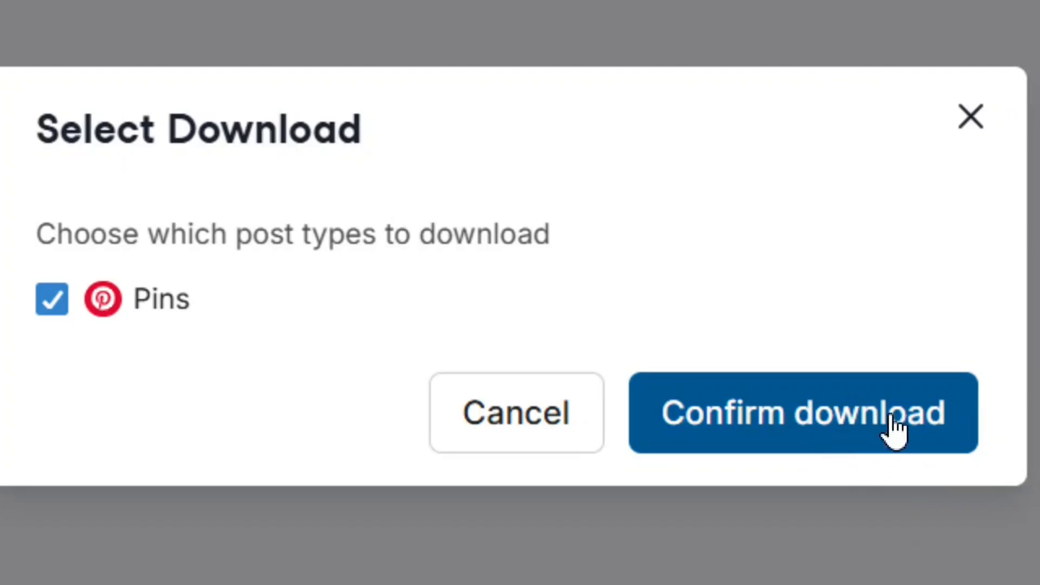
left_click(868, 424)
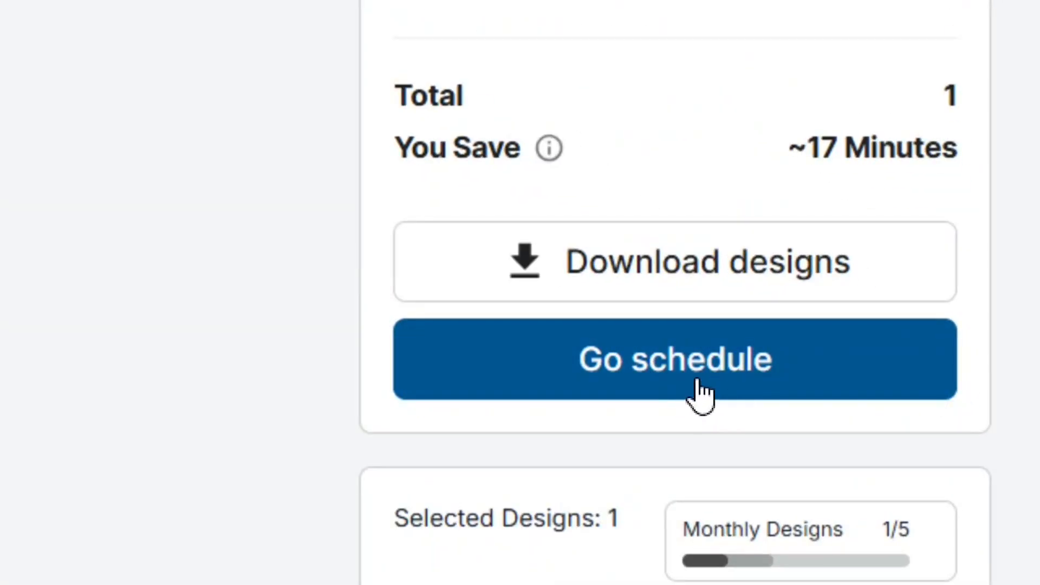
Send the 2025 Summer nails design to the Pin Scheduler under the connected Pinterest account
left_click(680, 366)
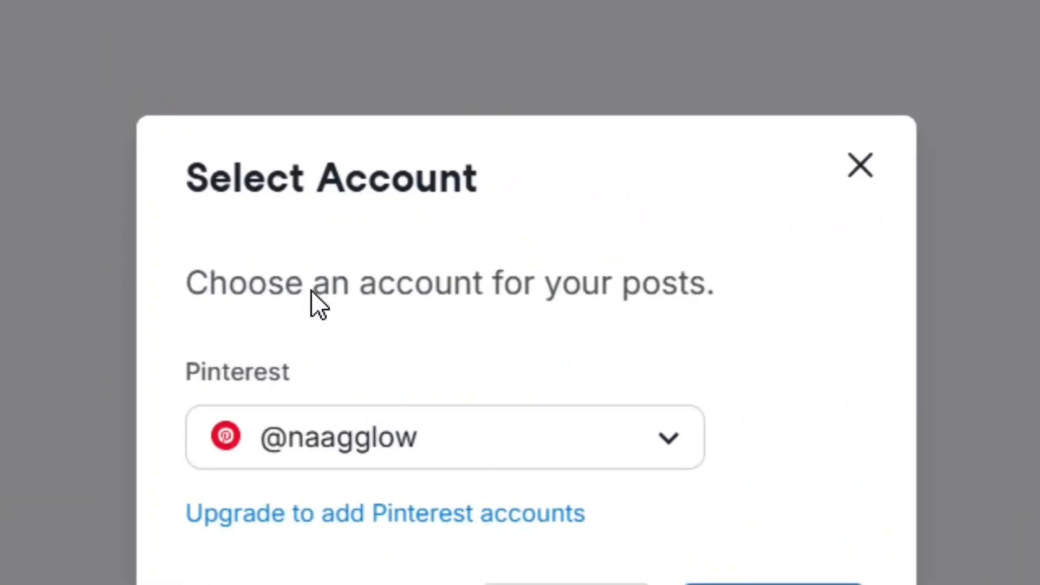
left_click_drag(182, 294, 798, 306)
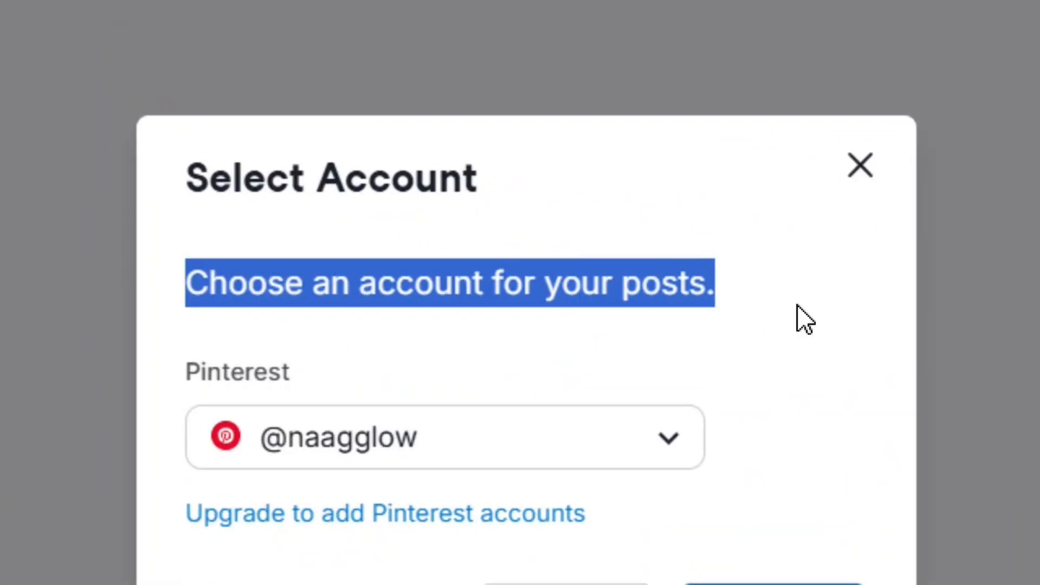
left_click(567, 337)
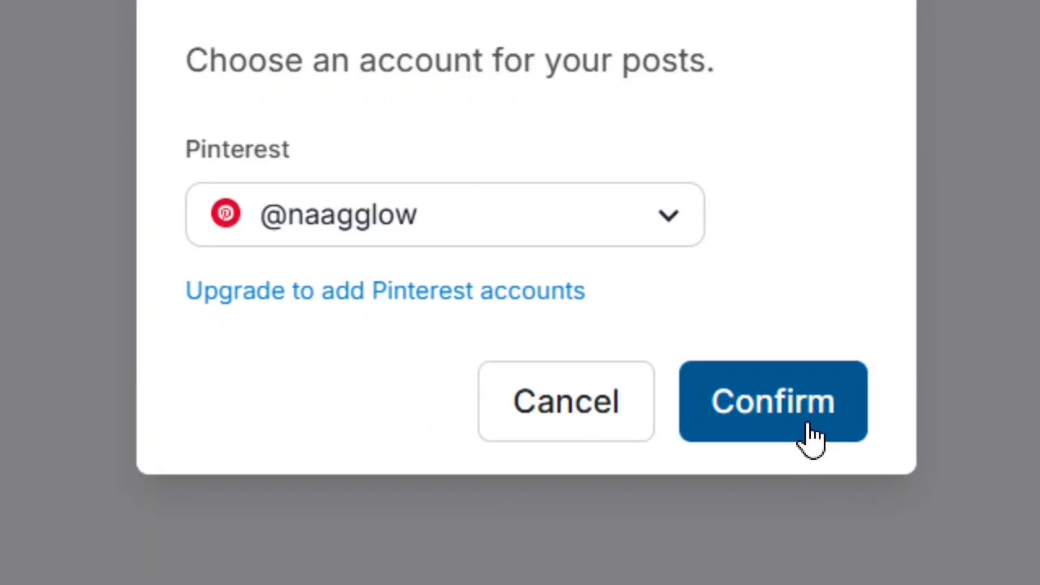
left_click(796, 415)
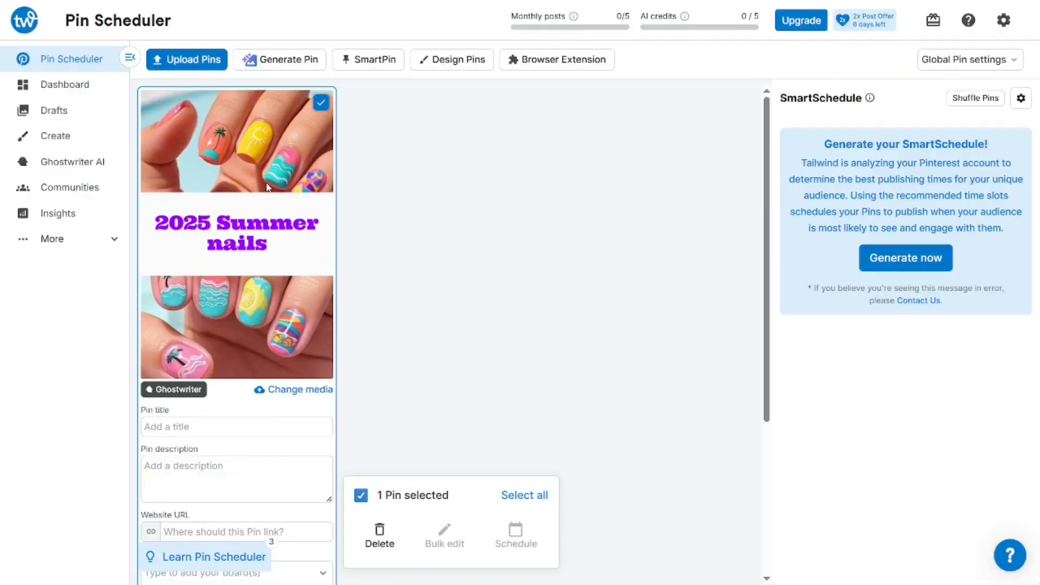
scroll(252, 304, "down", 2)
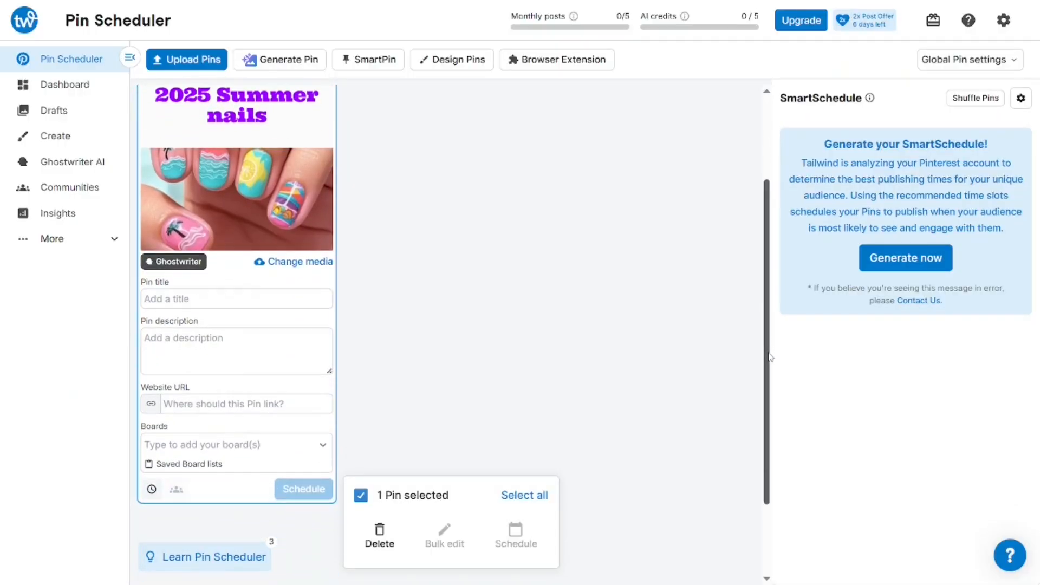
left_click_drag(767, 324, 770, 336)
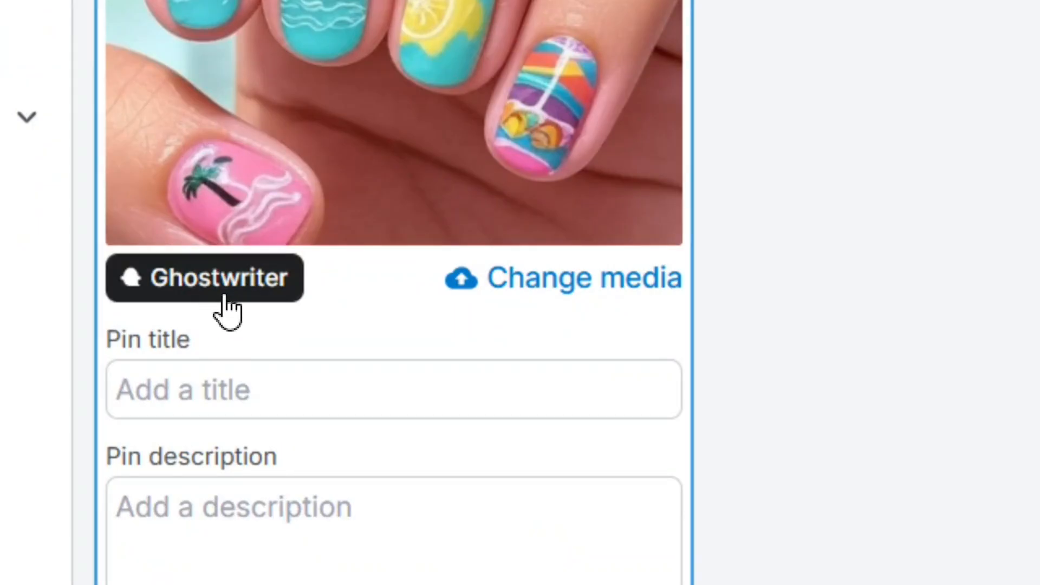
In Ghostwriter, describe the pin as Lifestyle content about 'summer nails 2025'
left_click(220, 293)
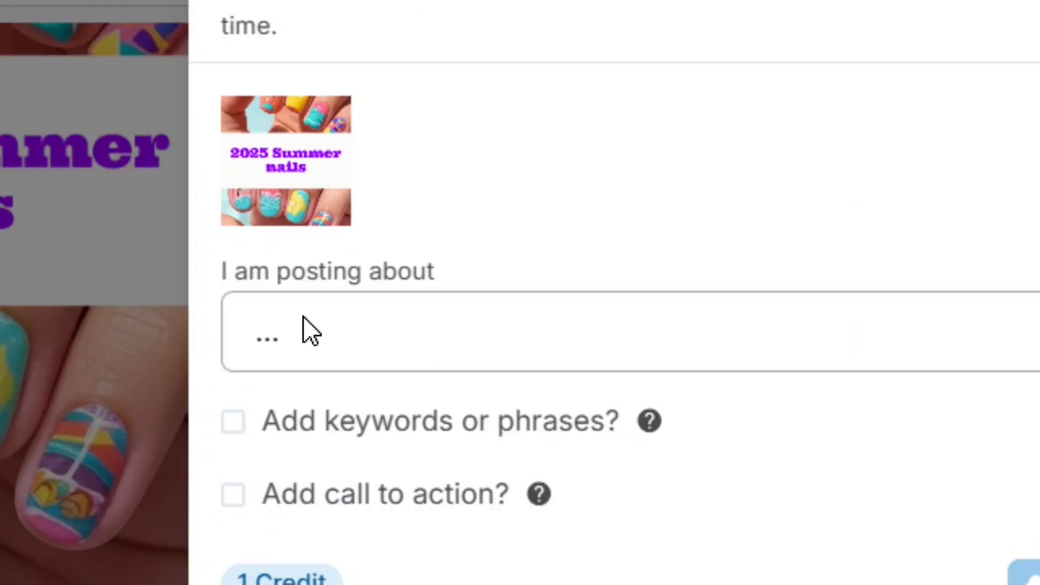
left_click(304, 351)
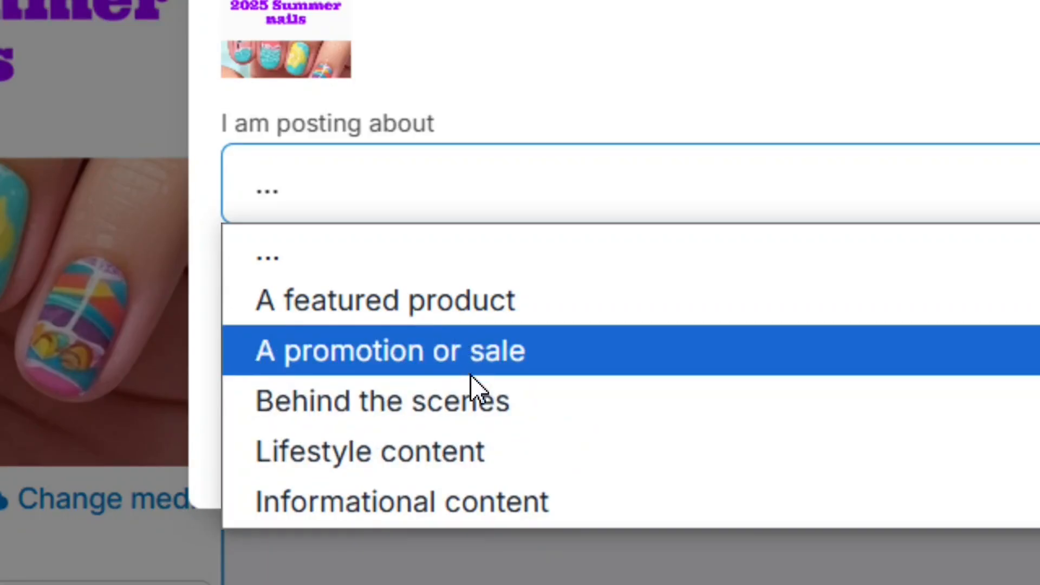
left_click(418, 455)
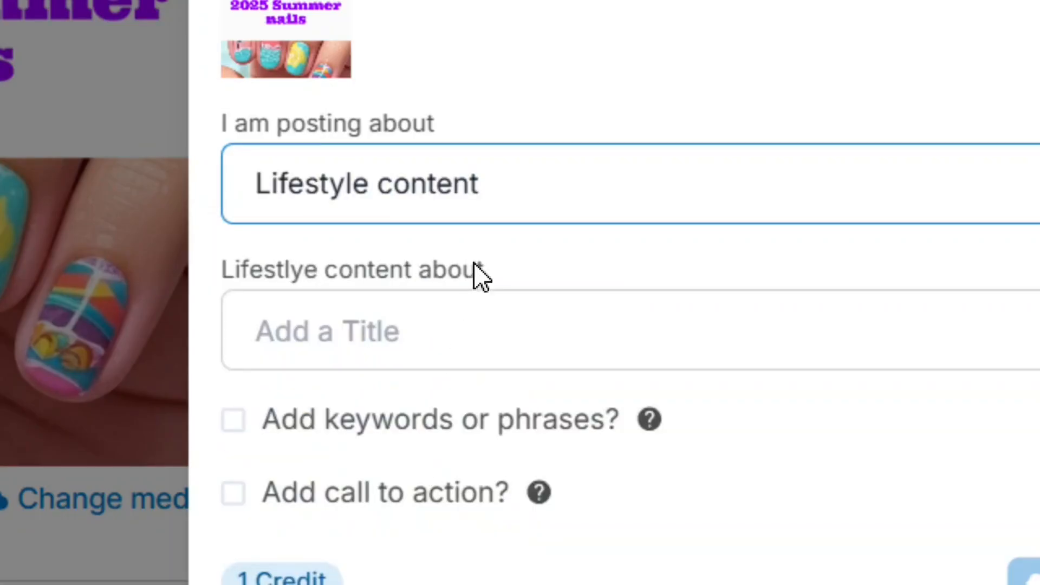
left_click(420, 329)
type("summer nails 2025")
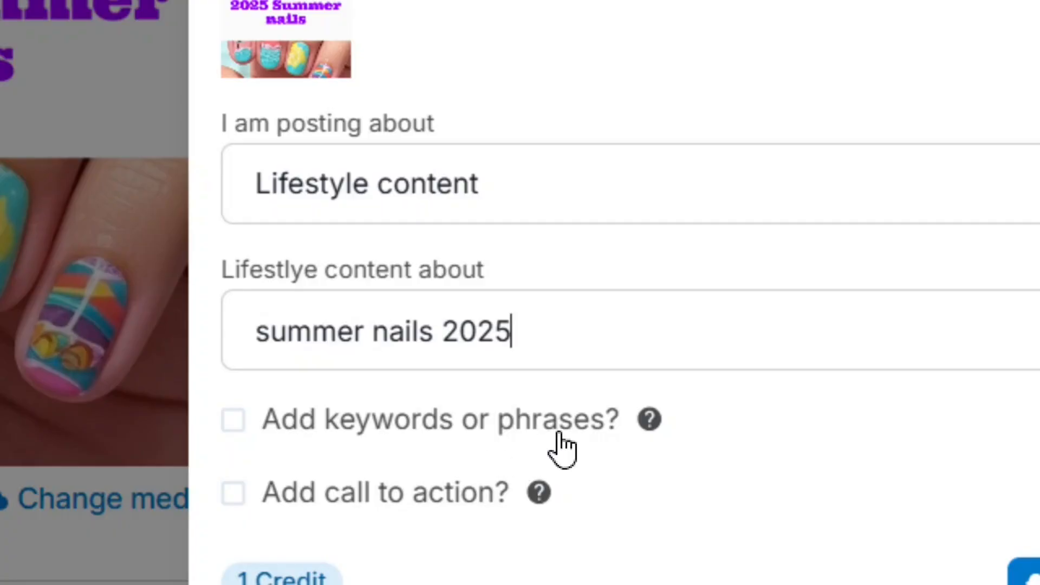
Add the keyword phrase 'Summer nails ideas for short nails in 202' for the AI
left_click(240, 439)
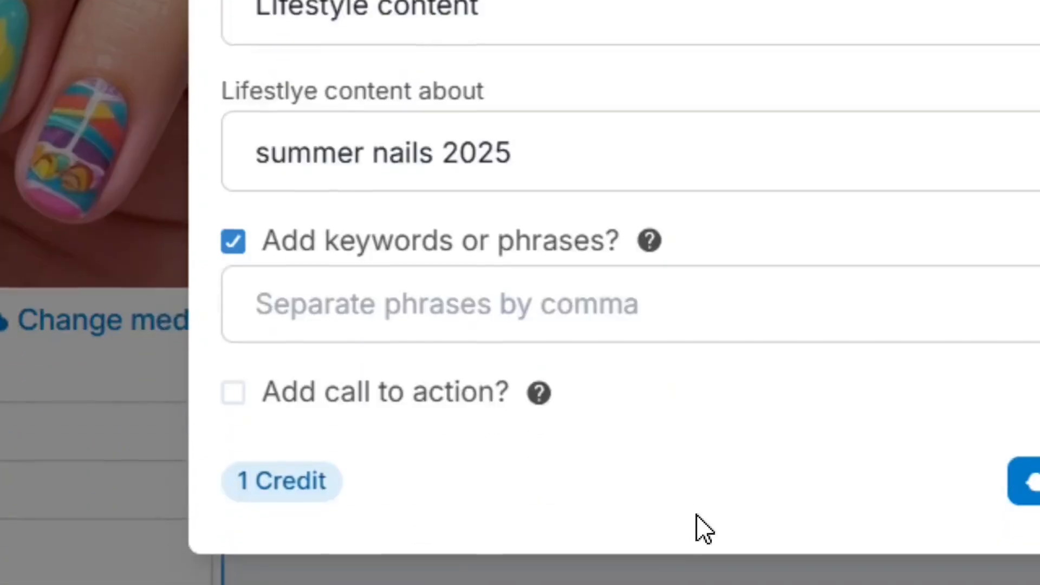
left_click(562, 302)
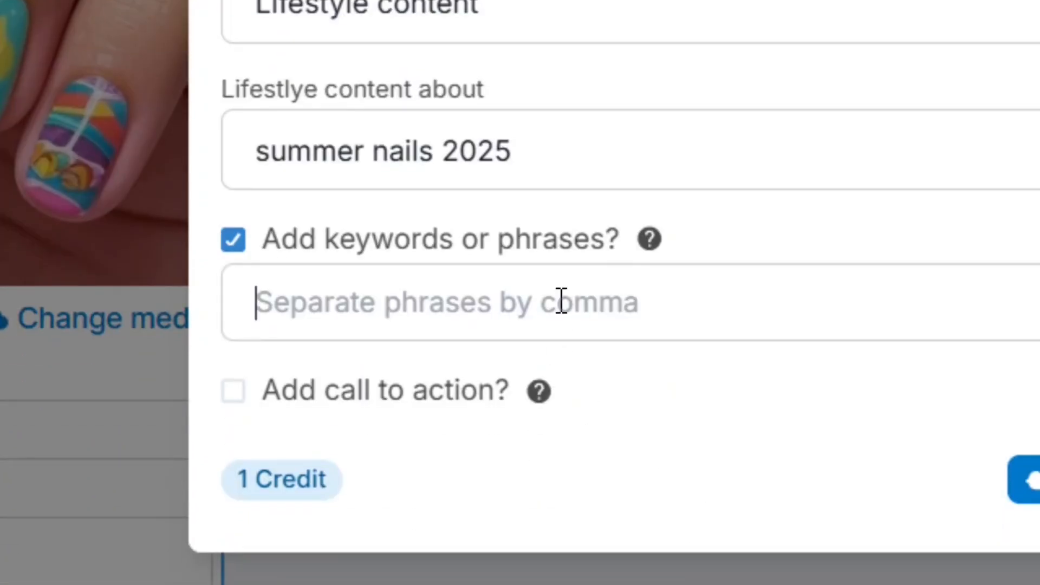
type("Summer nails ideas for sho")
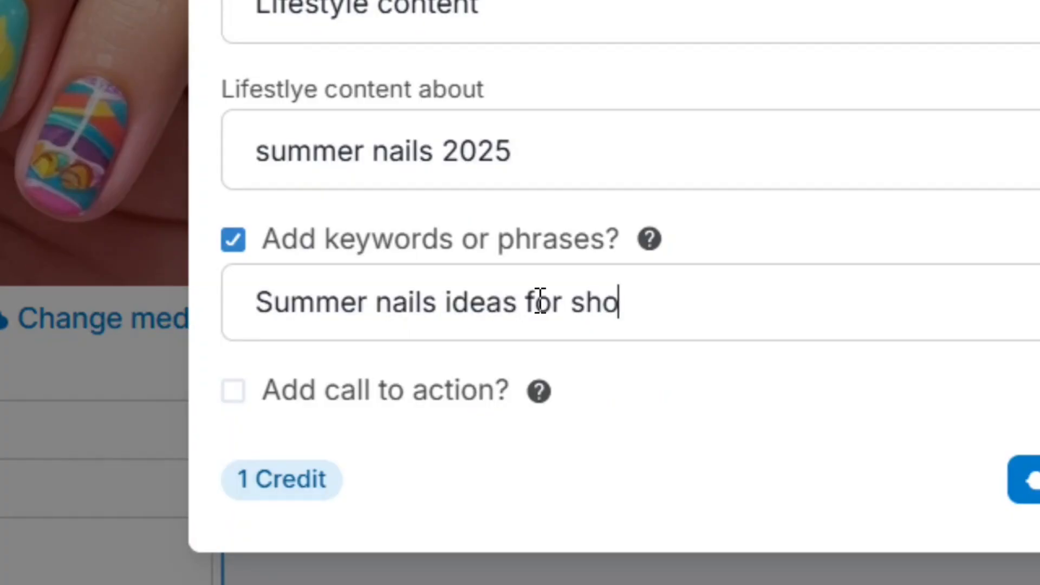
type("rt nails")
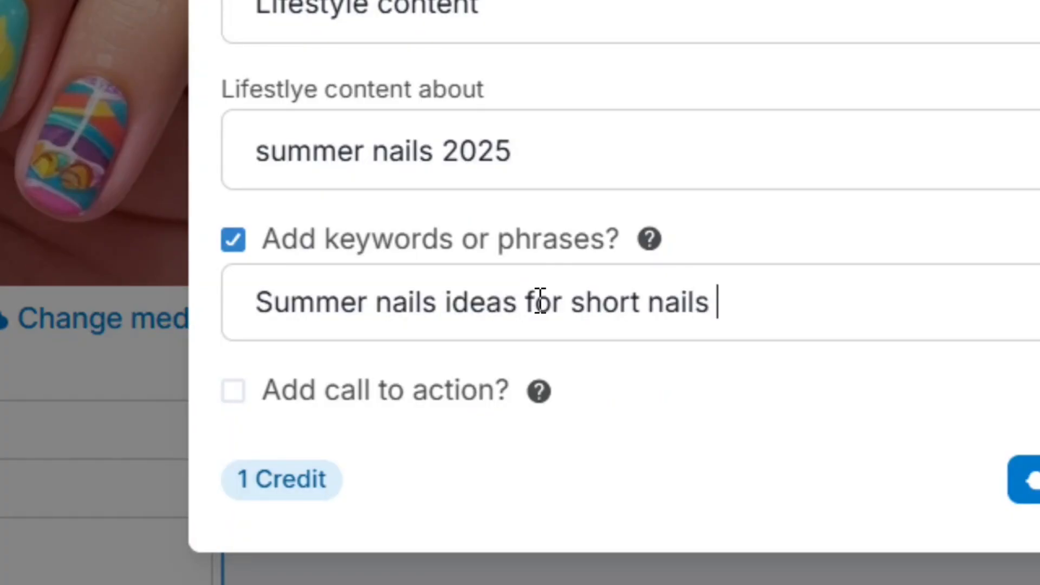
type(" in 2025")
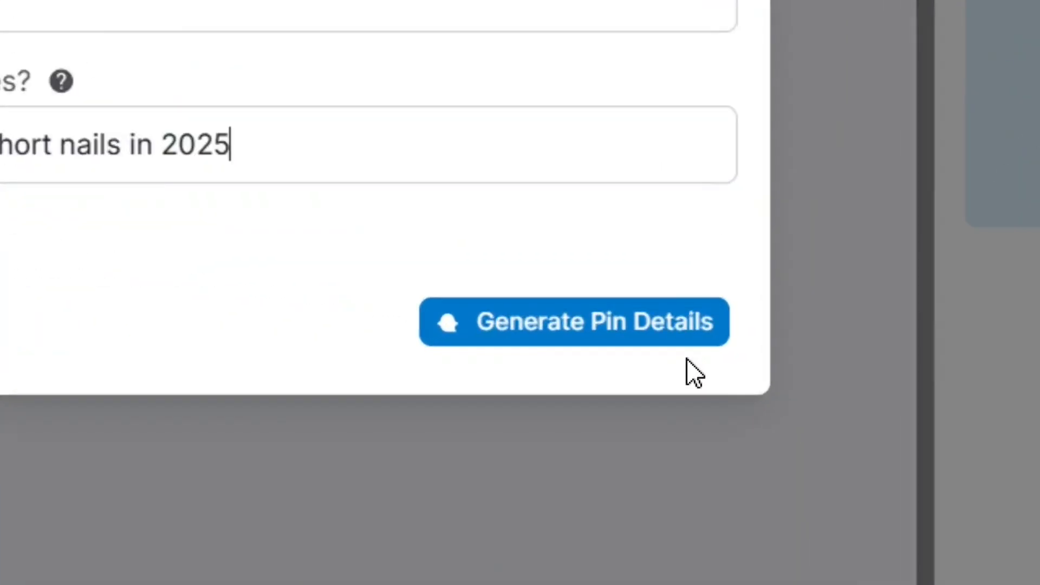
Generate and save the AI title 'Summer 2025 Vibes: Chic & Short Nail Ideas!' with its description
left_click(619, 327)
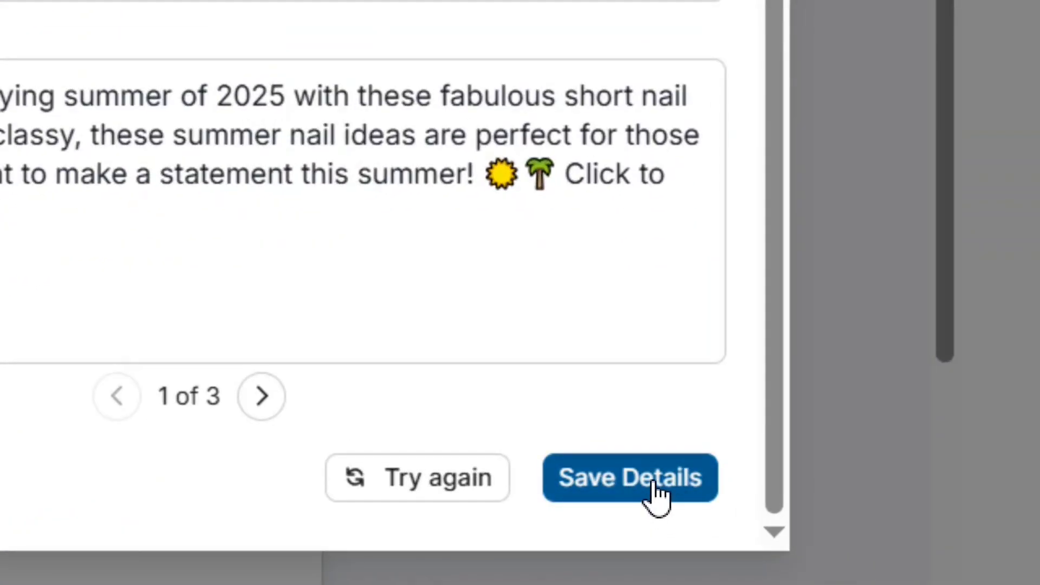
left_click(658, 483)
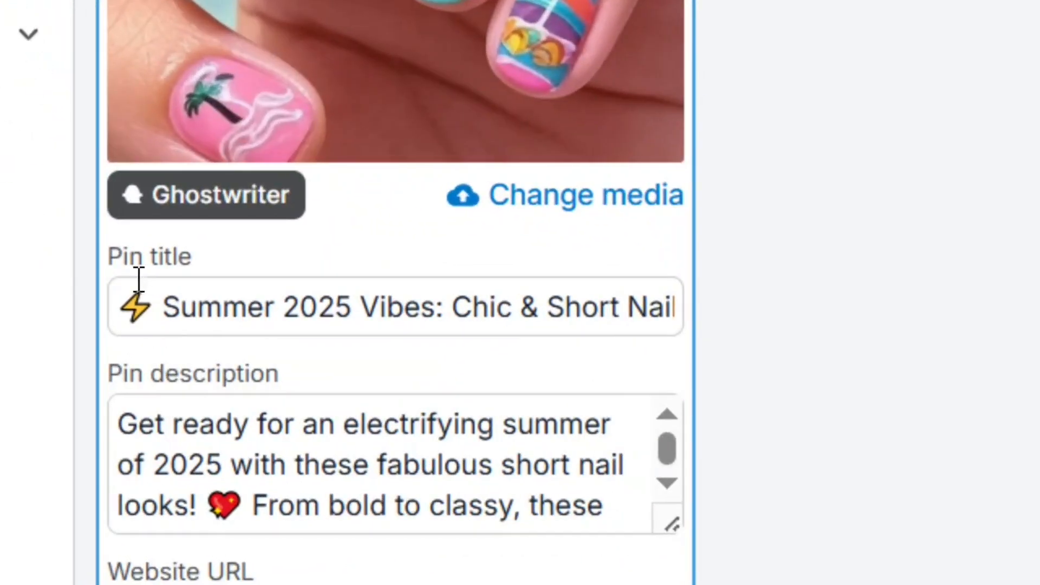
left_click(470, 318)
key("Right")
key("Right")
key("Right")
key("Right")
key("Right")
key("Right")
key("Right")
key("Right")
key("Right")
key("Right")
key("Right")
key("Right")
key("Right")
key("Right")
key("Right")
key("Right")
key("Right")
key("Right")
key("Right")
key("Right")
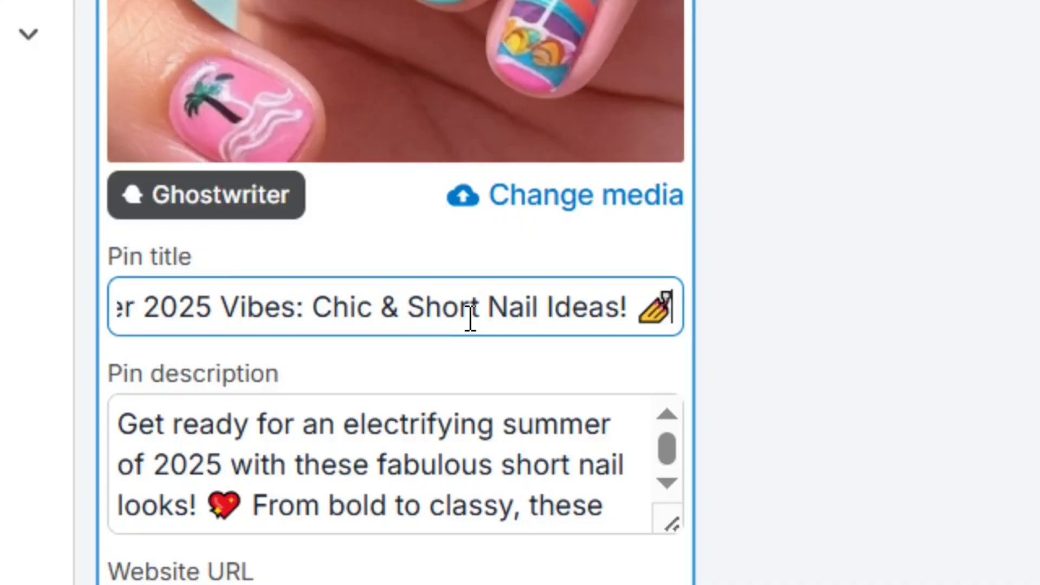
left_click(133, 432)
key("Down")
key("Down")
key("Down")
key("Down")
key("Down")
key("Down")
key("Down")
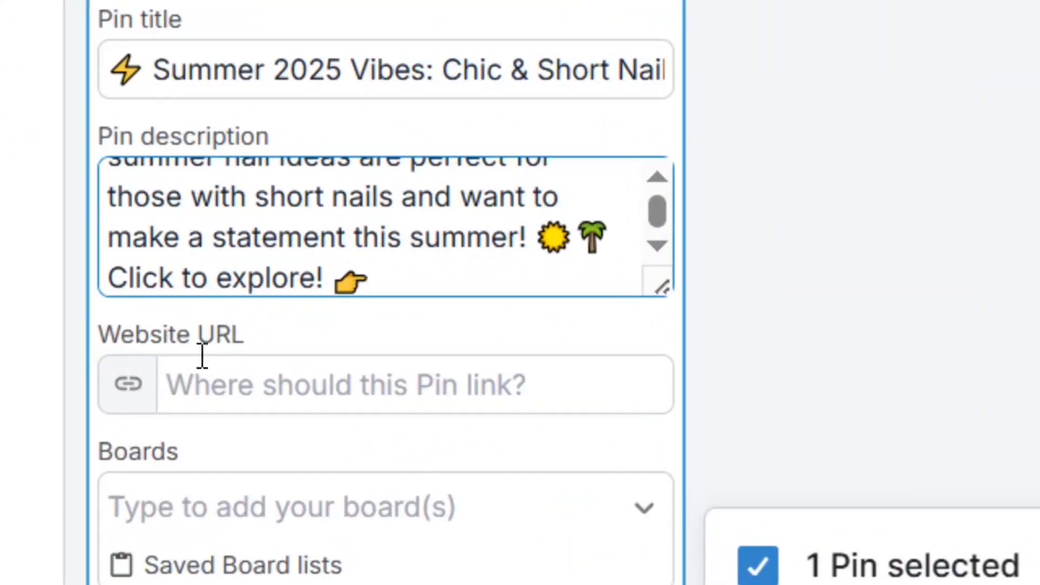
left_click(229, 401)
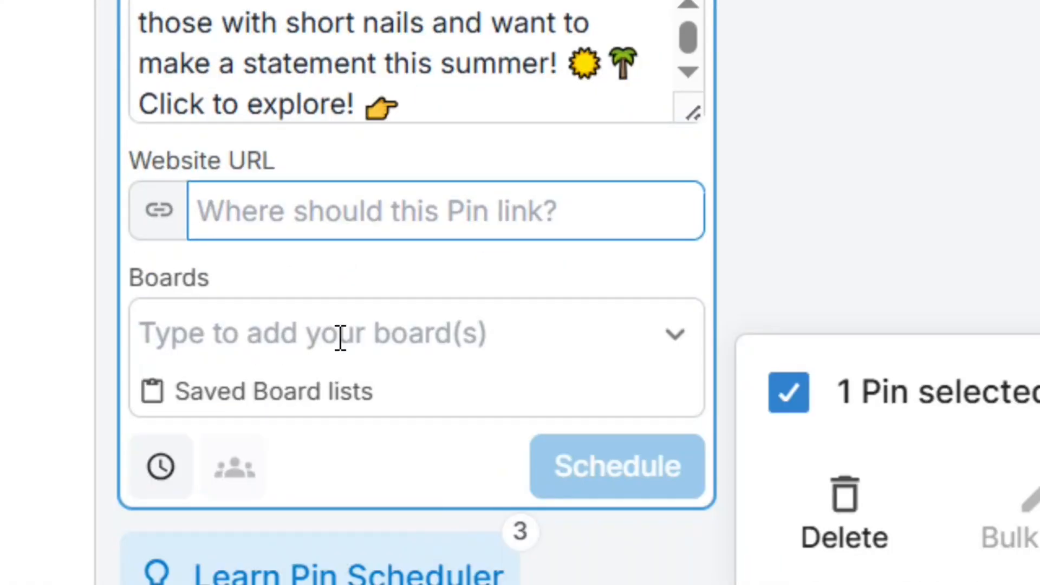
Assign the Glow Lady Studio board to the pin and show the empty saved Board lists
left_click(341, 338)
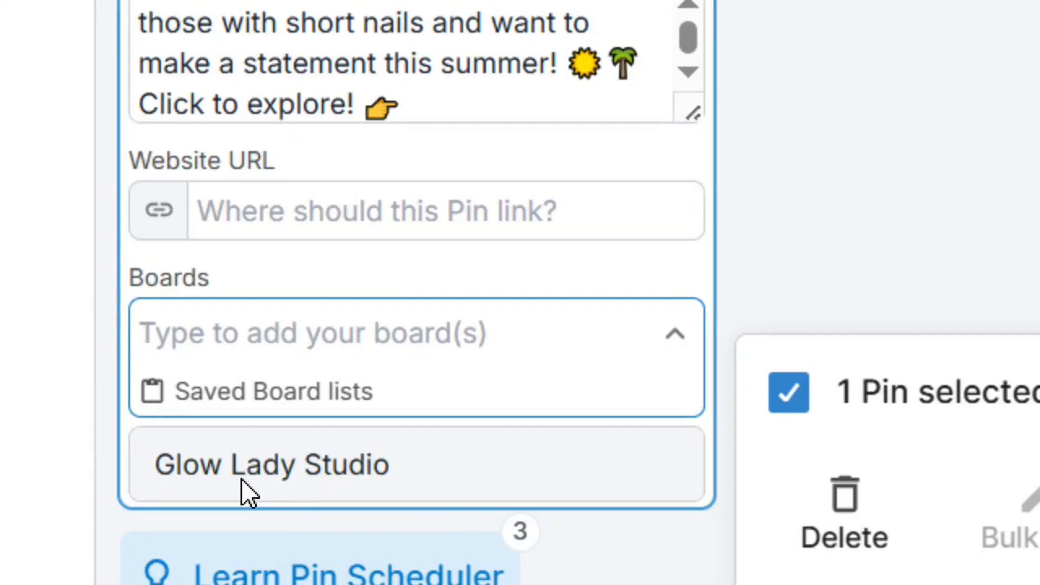
left_click(304, 466)
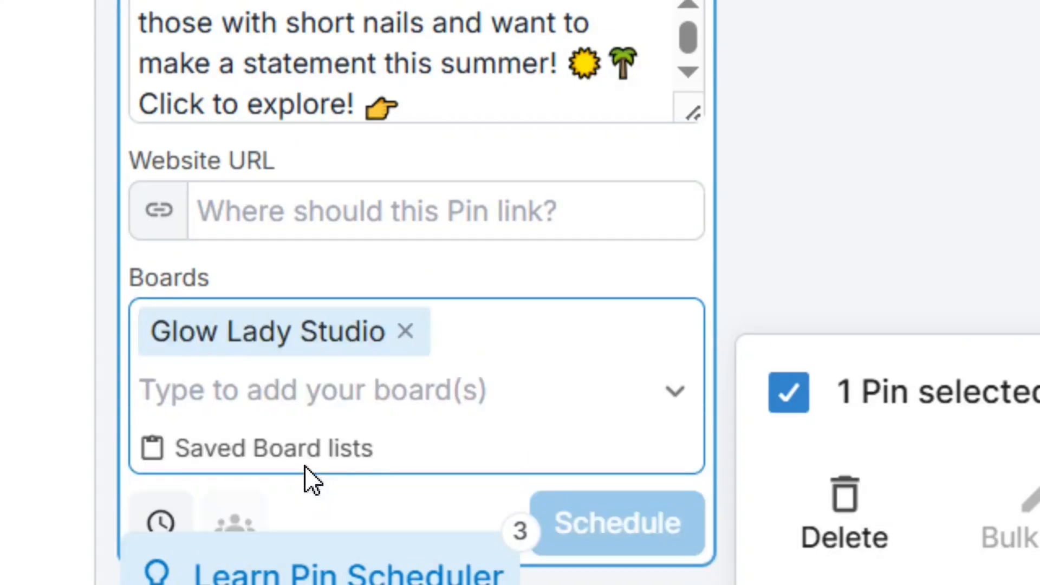
left_click(312, 353)
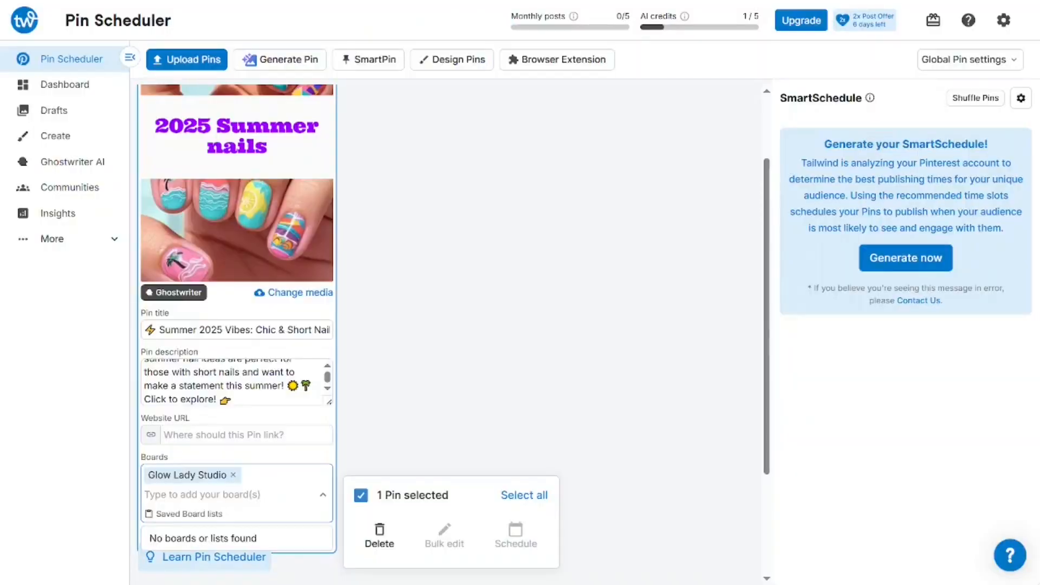
left_click_drag(768, 336, 774, 386)
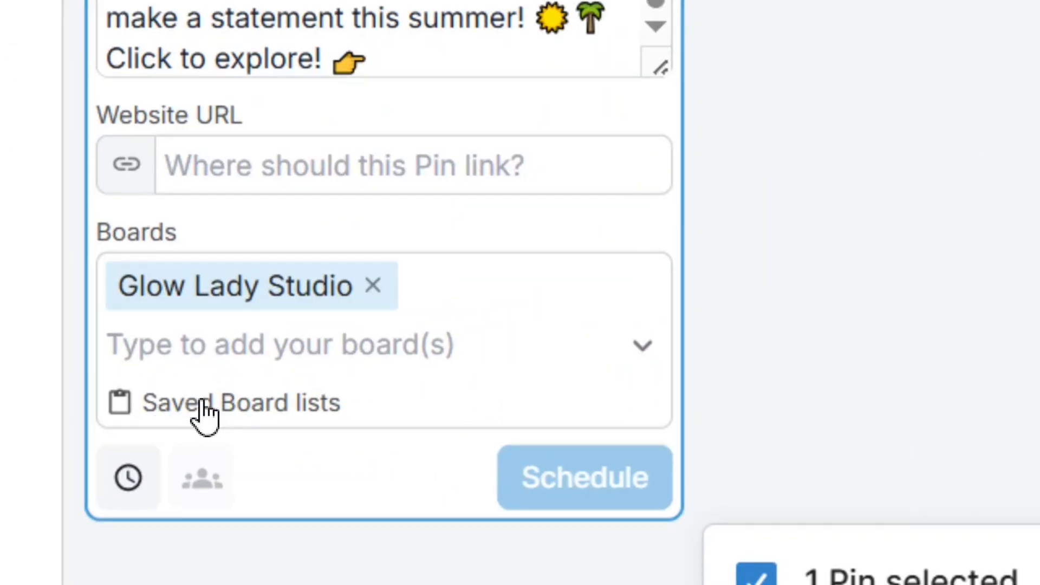
left_click(205, 418)
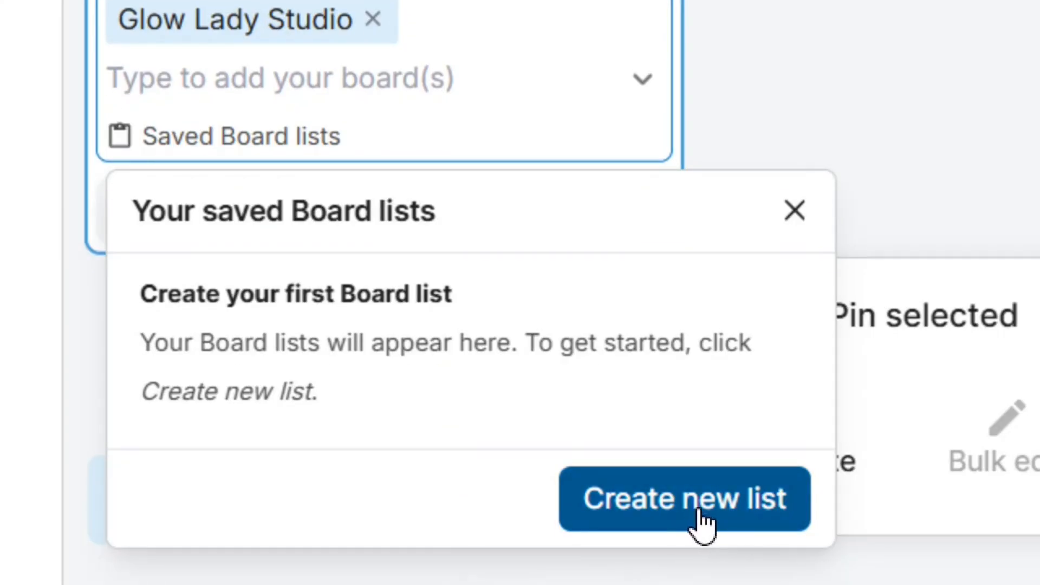
Create and save a board list 'Summer nails Ideas' containing the Glow Lady Studio board
left_click(719, 524)
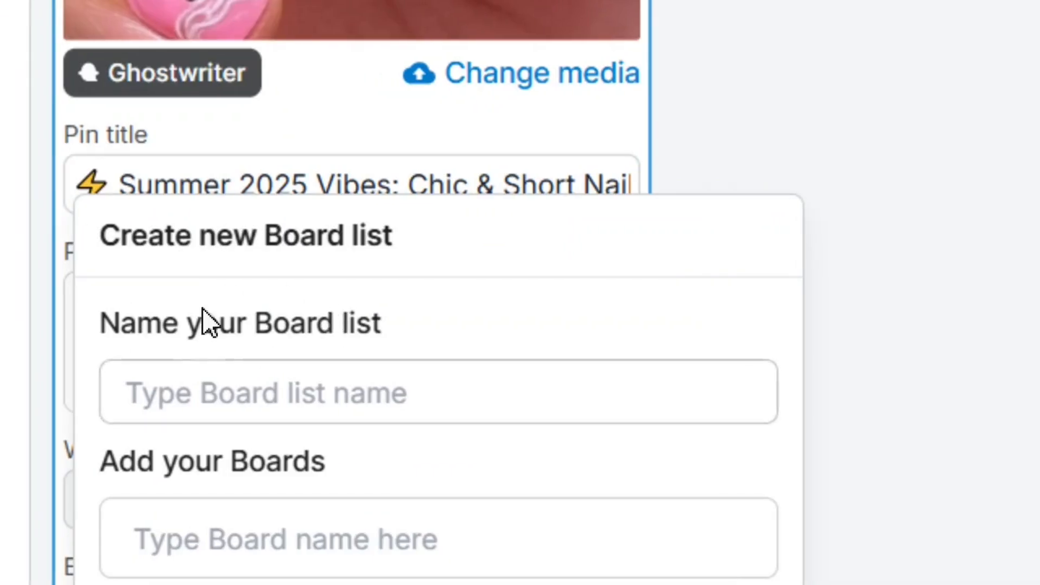
left_click(245, 389)
type("Summer nails Idea")
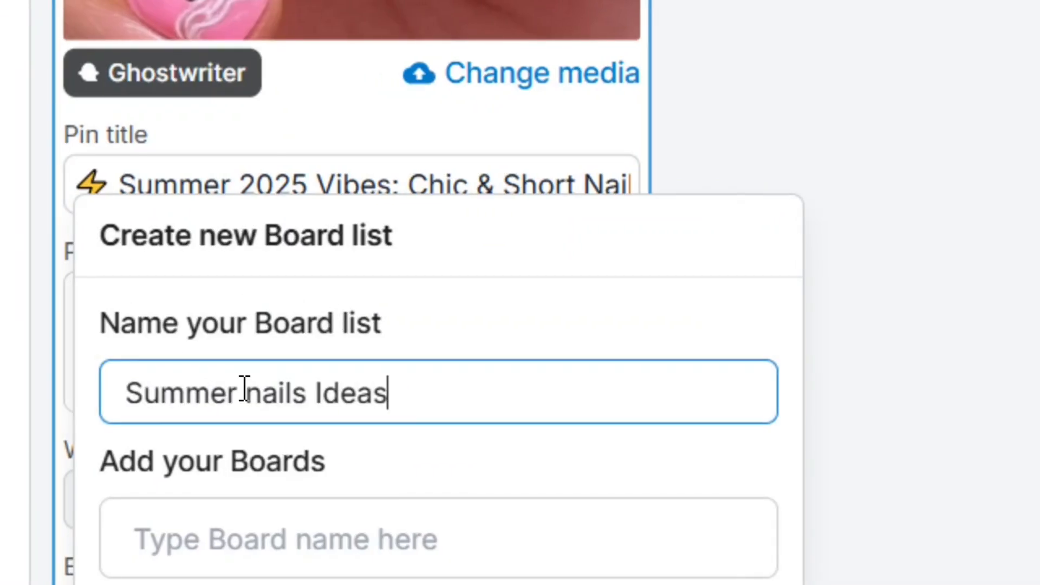
type("s")
left_click(260, 556)
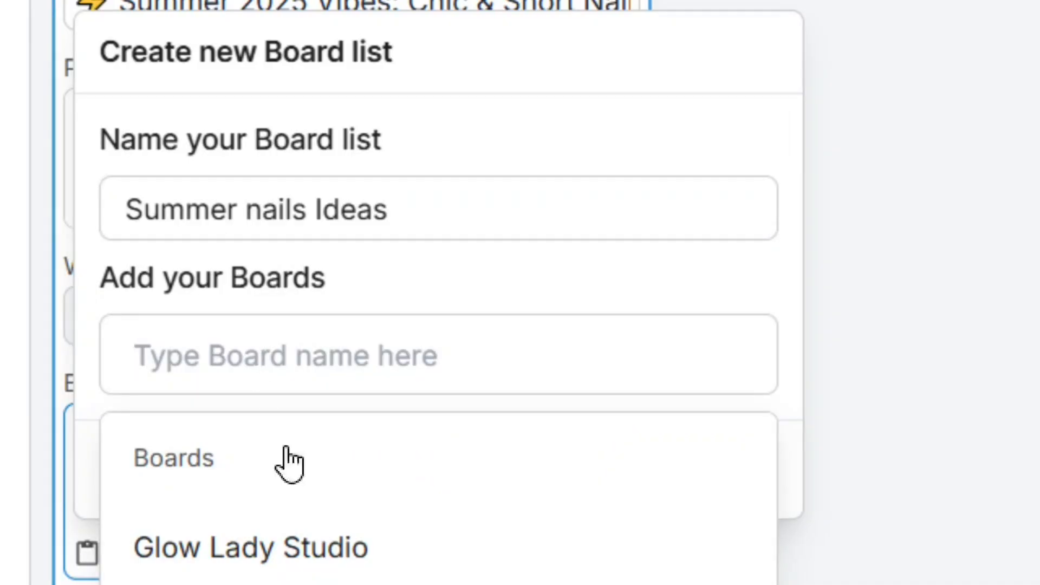
left_click(320, 420)
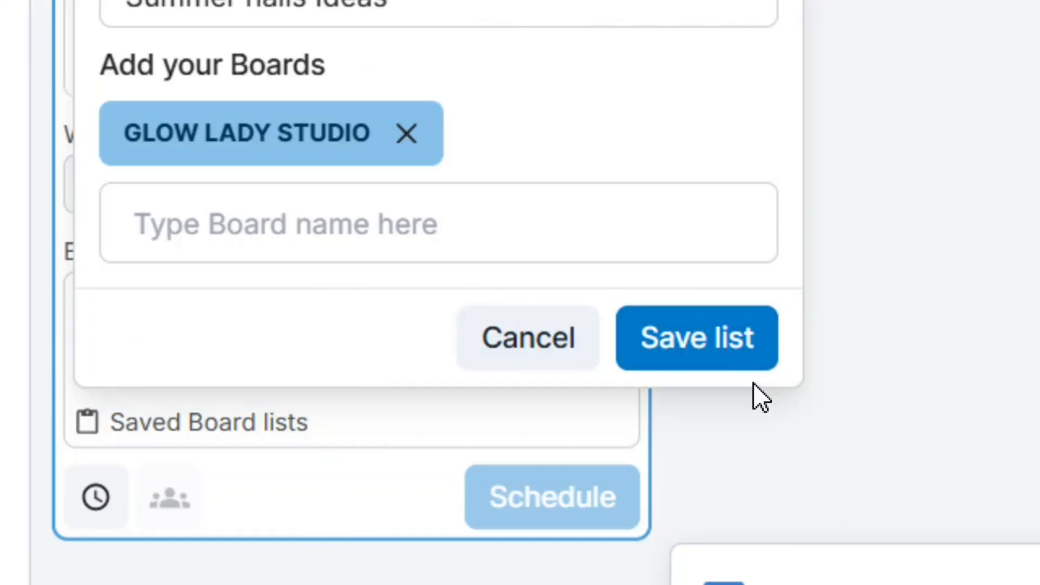
left_click(727, 344)
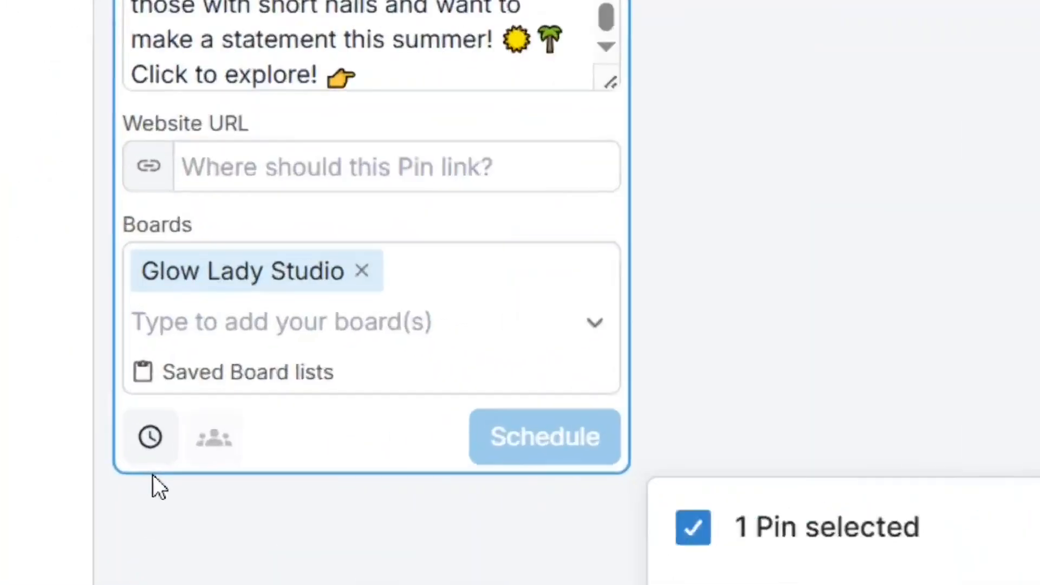
Schedule the pin with a custom time of June 17, 2025 at 06:17 PM
left_click(157, 436)
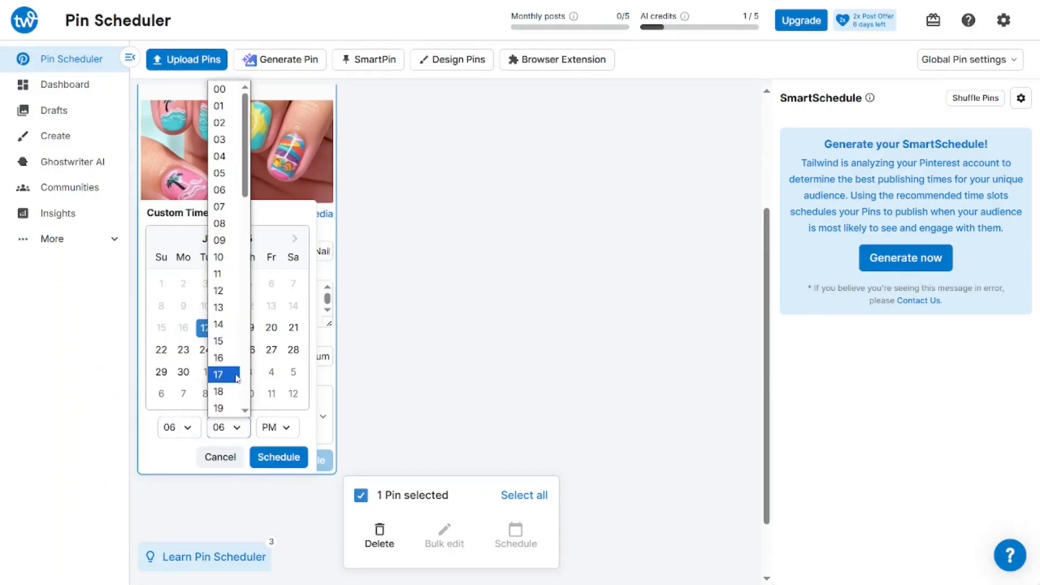
left_click(234, 376)
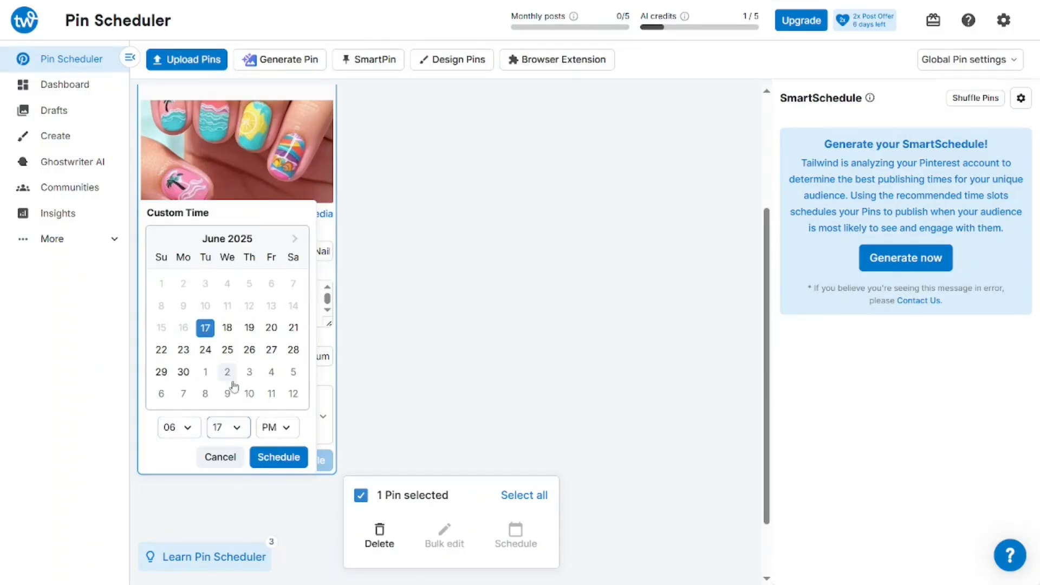
left_click(286, 428)
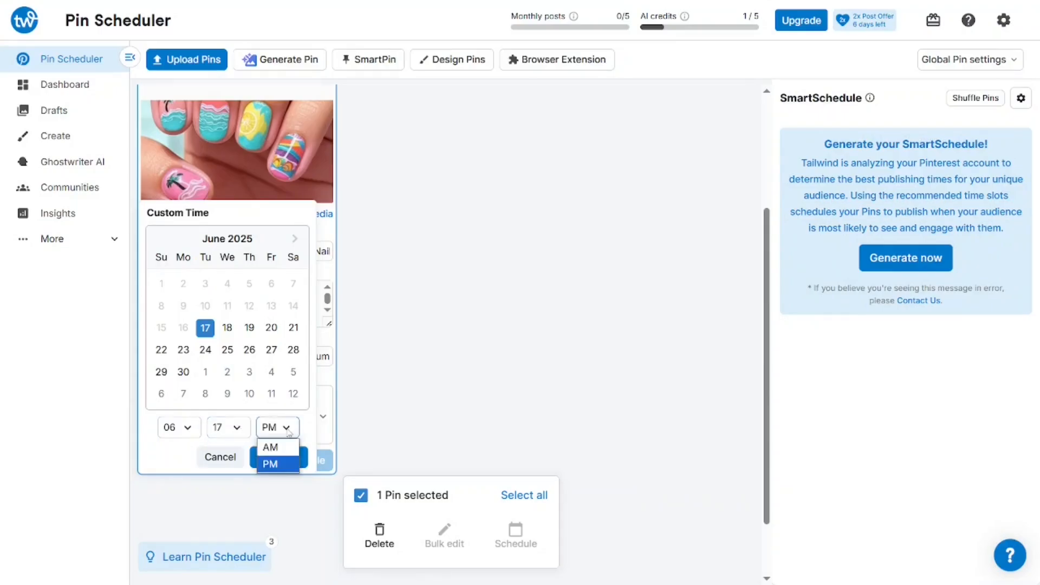
left_click(284, 464)
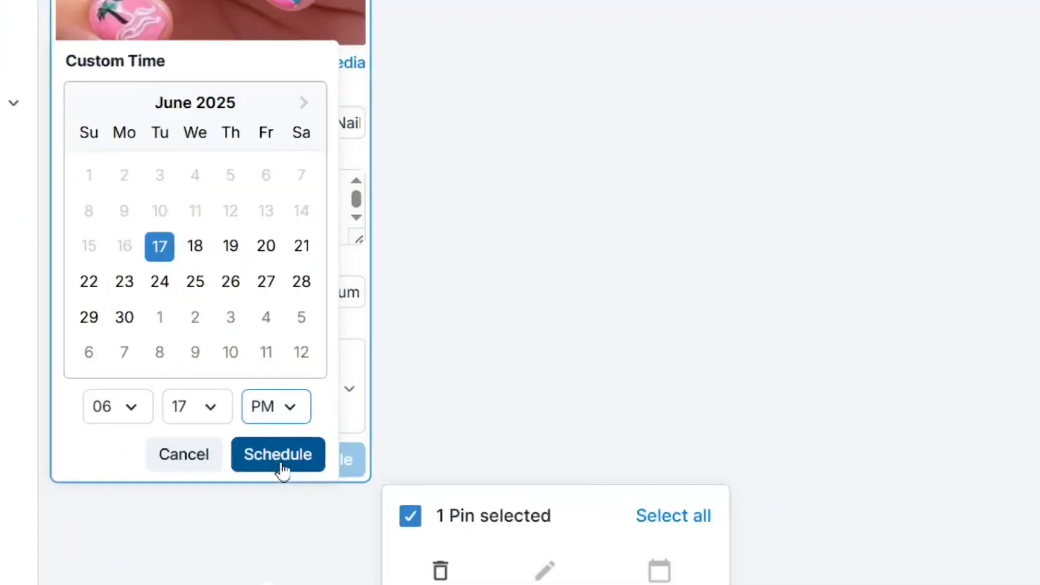
left_click(283, 466)
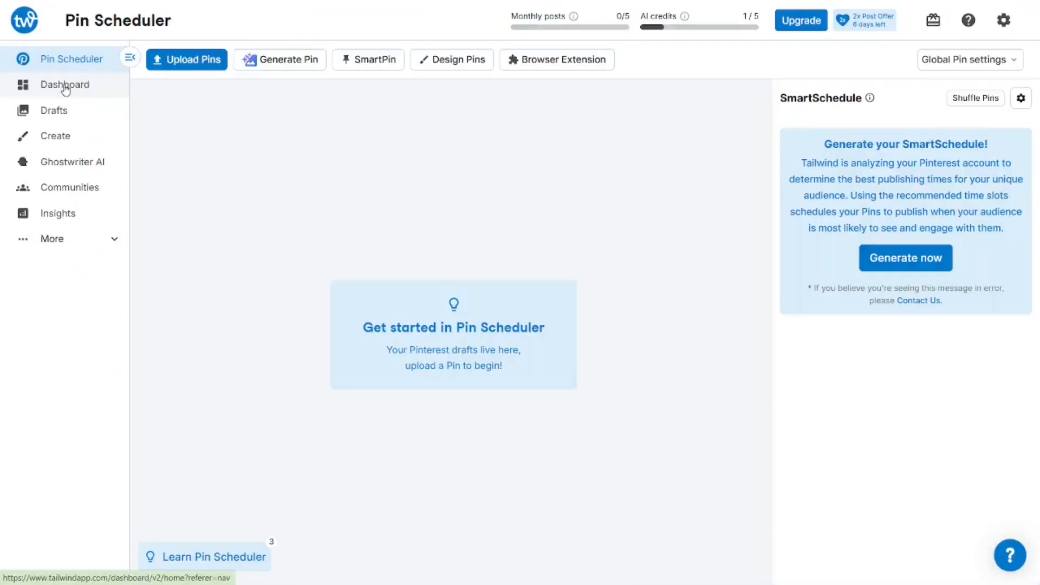
On the Home dashboard calendar, open the 2025 Summer nails pin card on Tuesday 17 at 6:17 PM
left_click(196, 87)
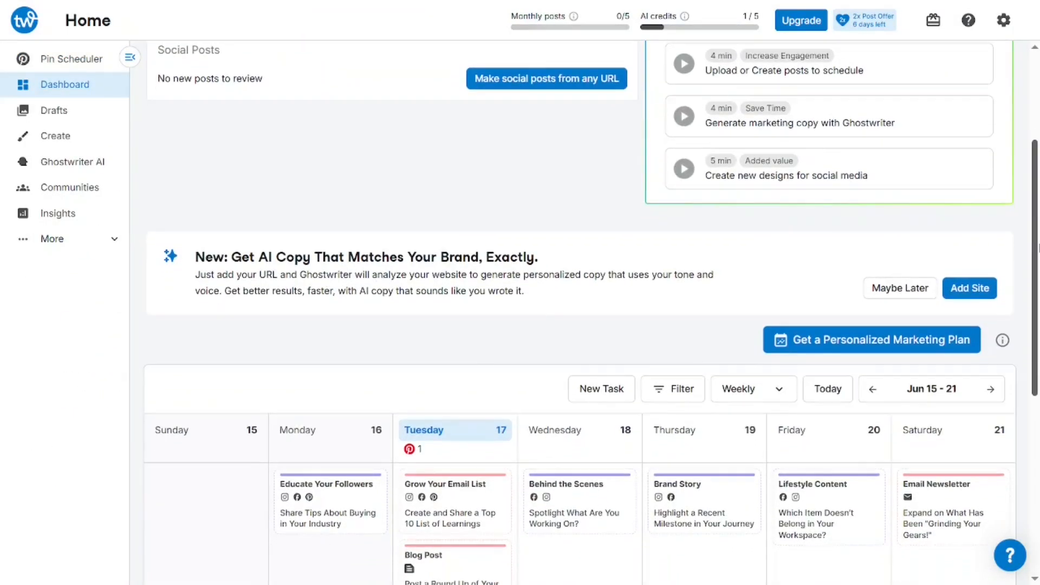
left_click_drag(1038, 248, 1037, 374)
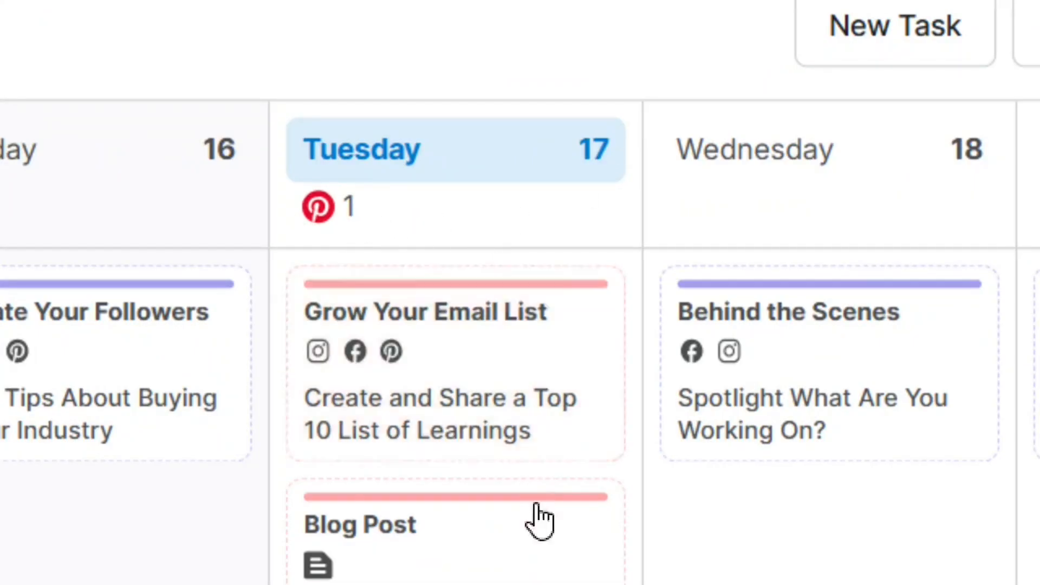
scroll(542, 516, "down", 5)
scroll(566, 531, "down", 5)
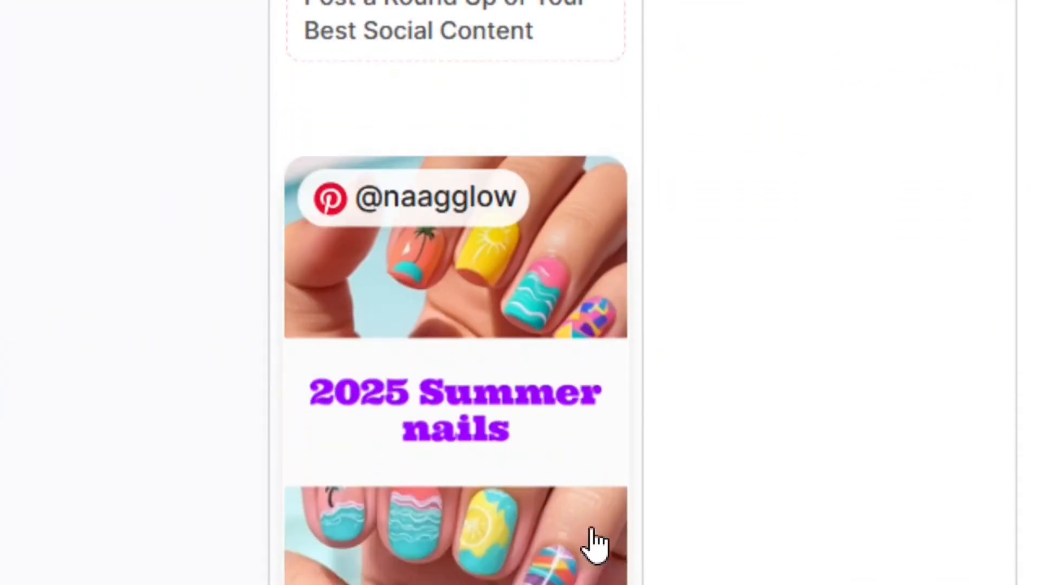
scroll(536, 517, "down", 1)
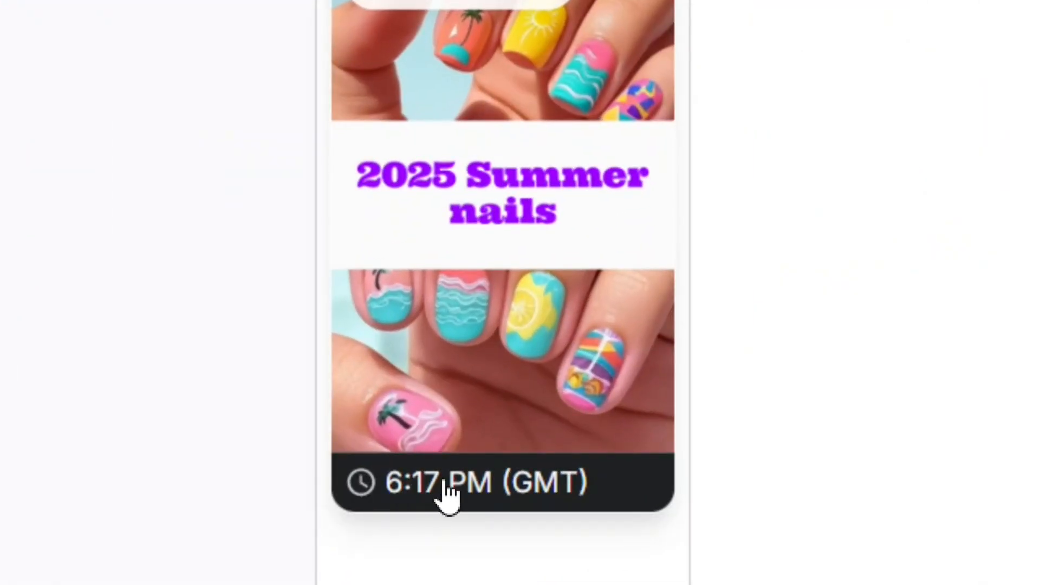
left_click(457, 498)
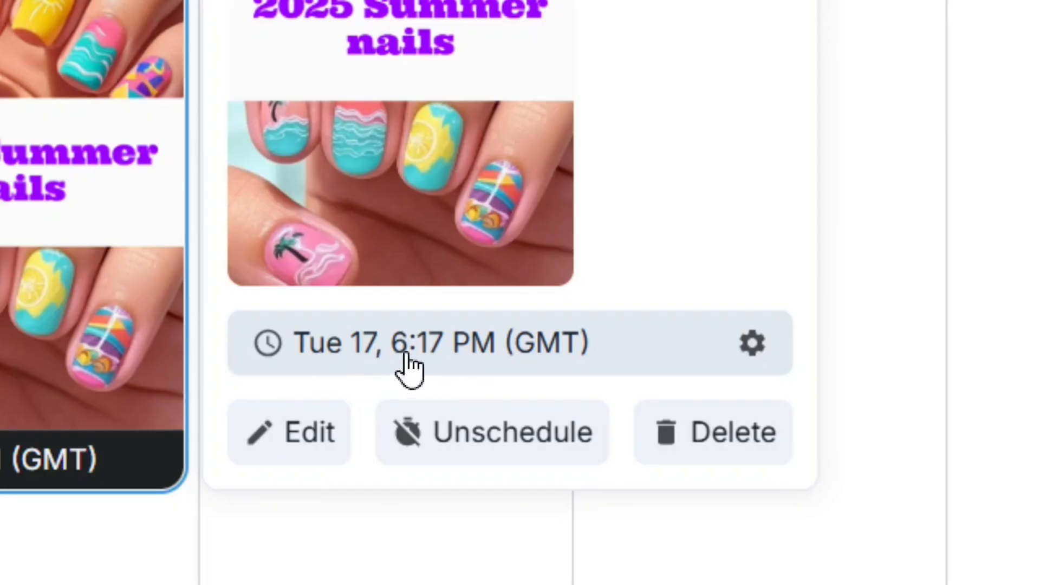
Reschedule the 2025 Summer nails pin to a custom time of 03:30 PM on June 17
left_click(753, 349)
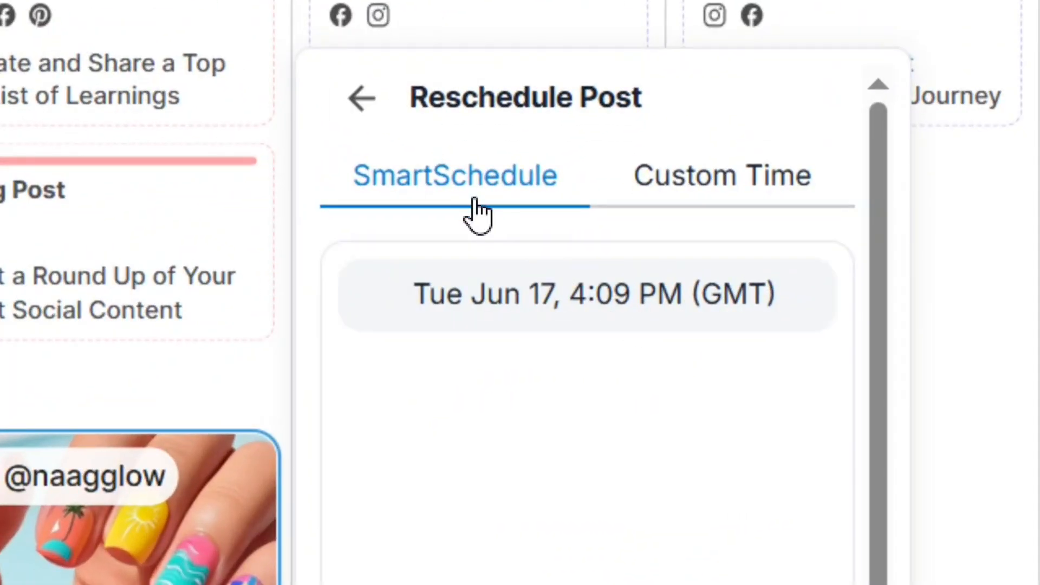
left_click(756, 194)
scroll(721, 522, "down", 5)
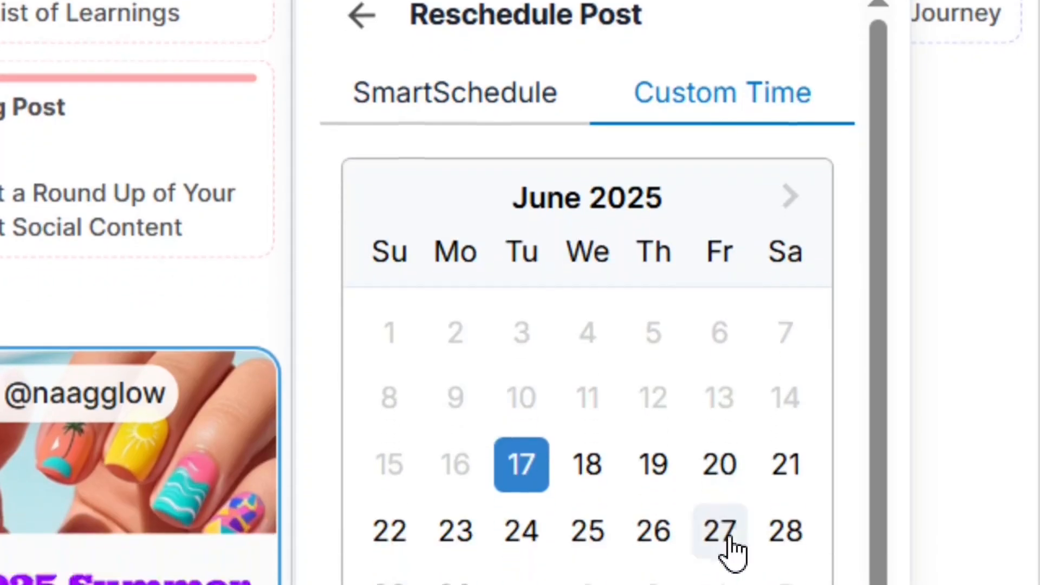
scroll(648, 84, "up", 1)
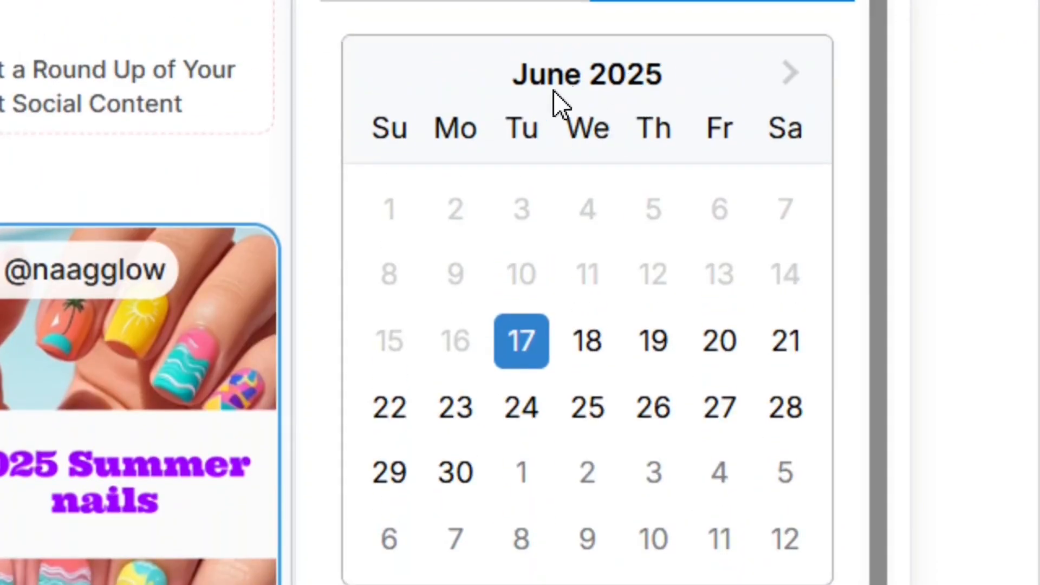
scroll(530, 530, "down", 1)
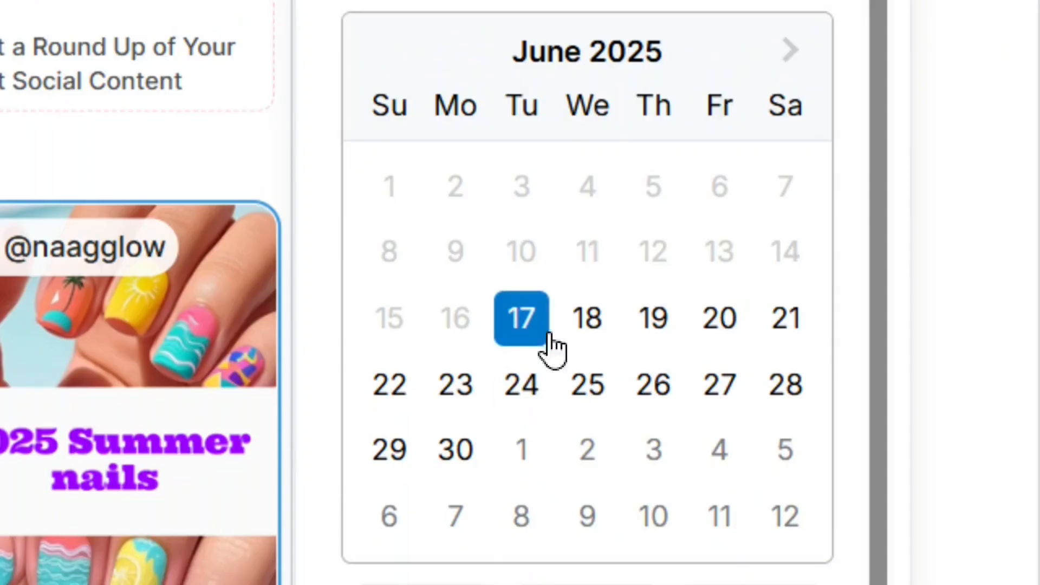
scroll(703, 528, "down", 3)
scroll(703, 528, "down", 1)
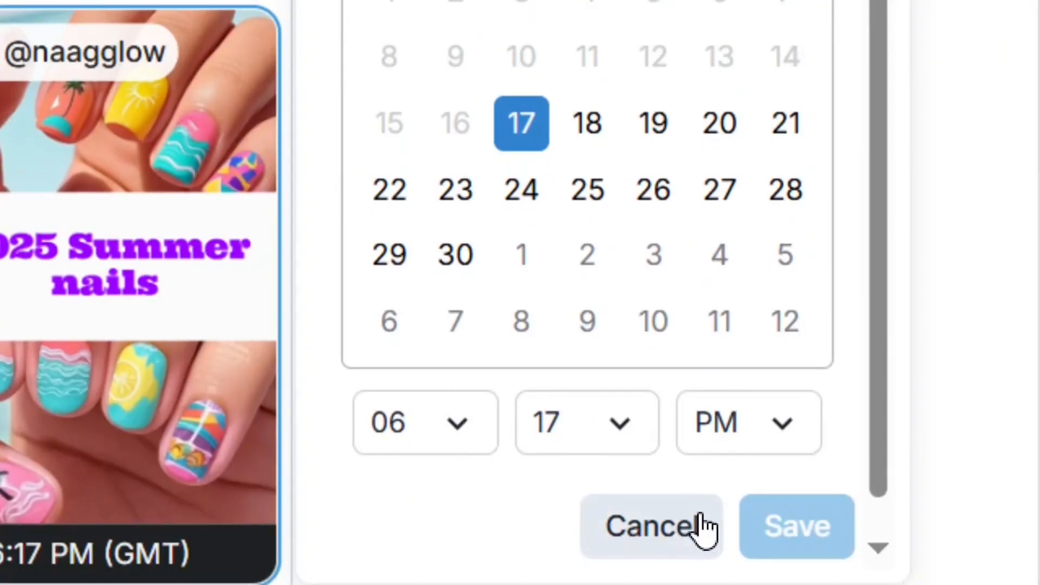
left_click(457, 430)
scroll(440, 74, "up", 3)
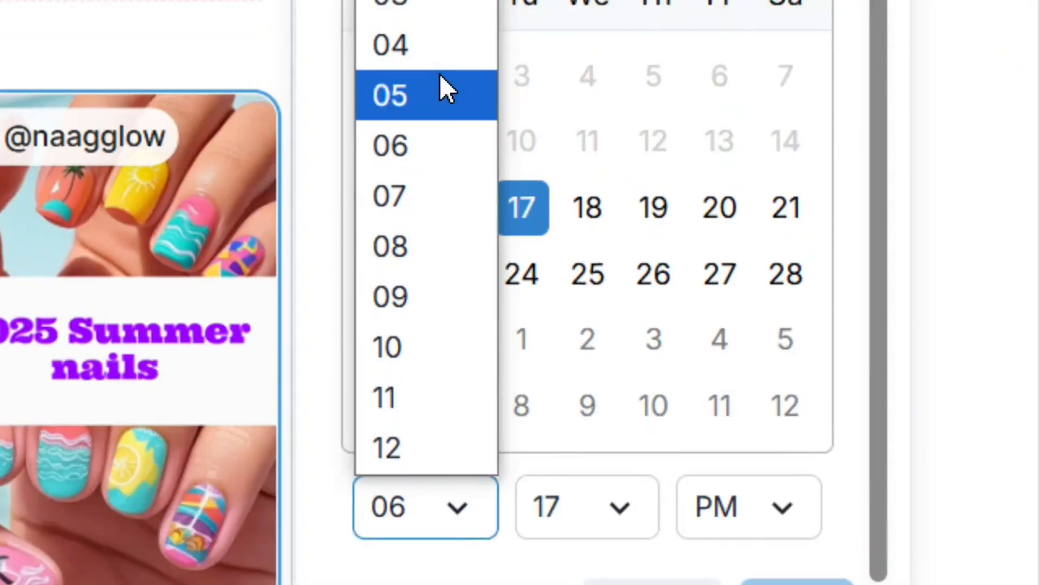
scroll(445, 82, "up", 2)
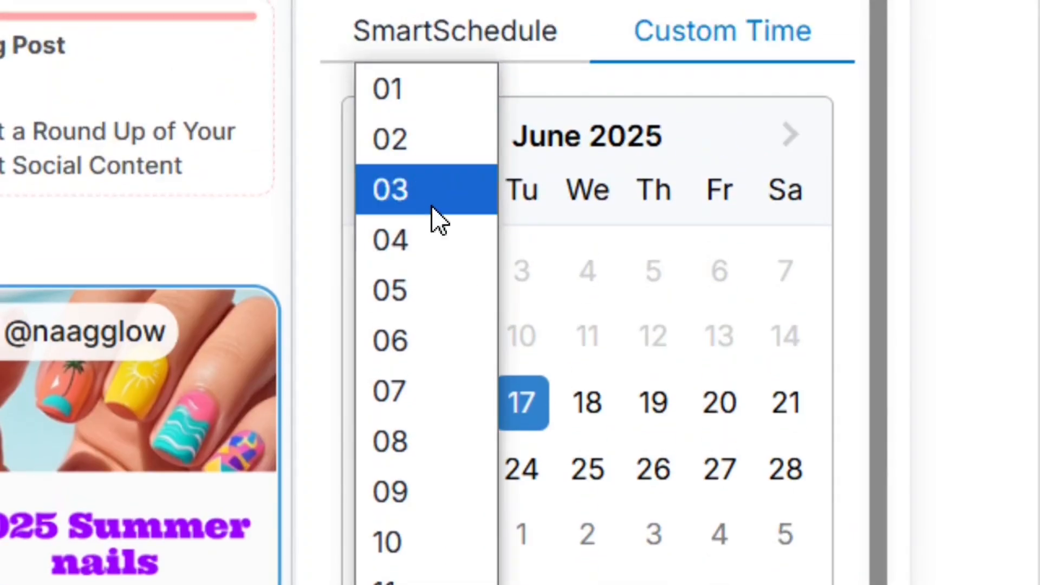
left_click(428, 187)
scroll(529, 353, "down", 5)
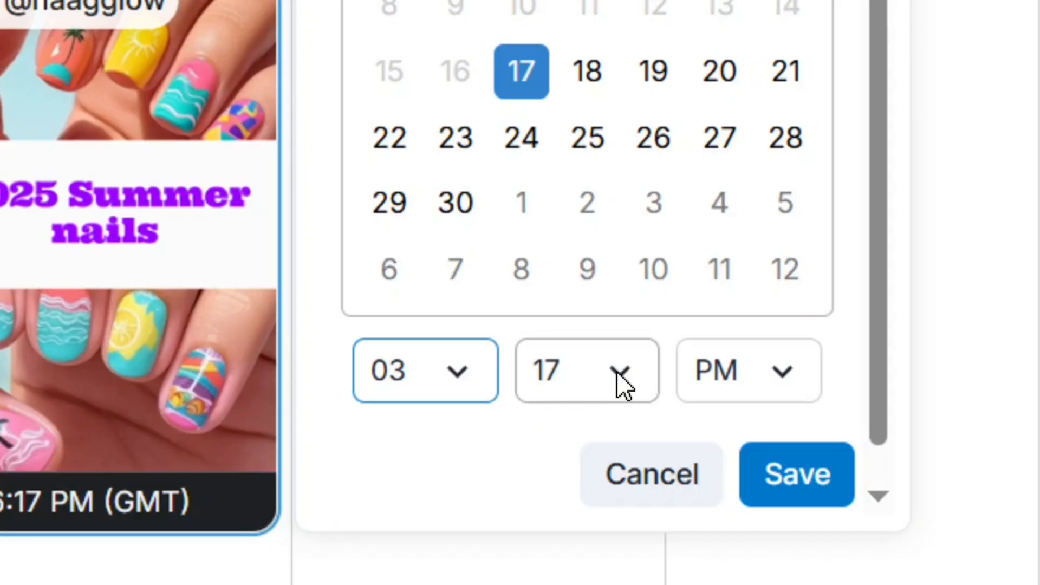
left_click(618, 372)
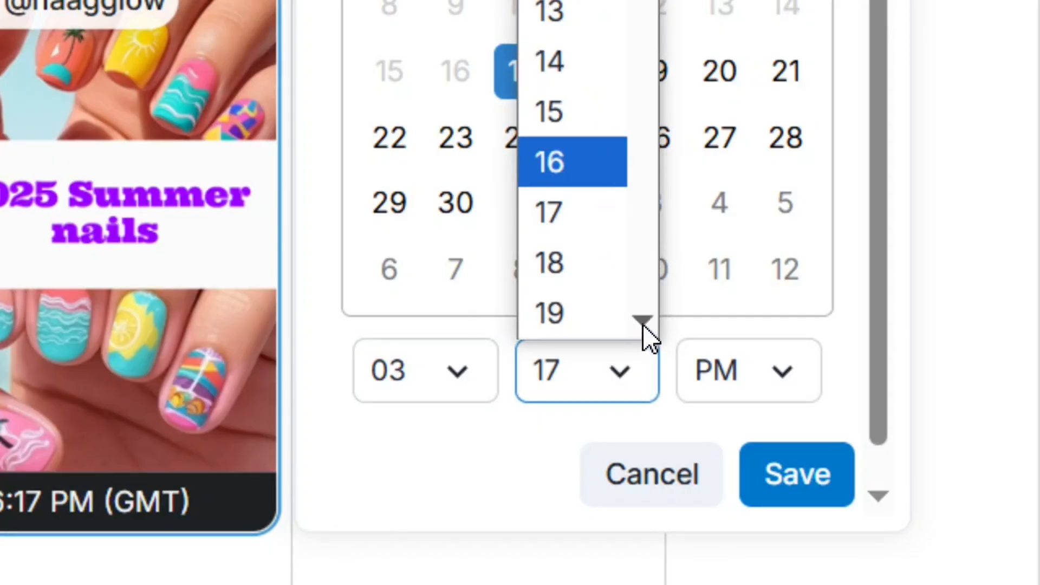
mouse_move(644, 317)
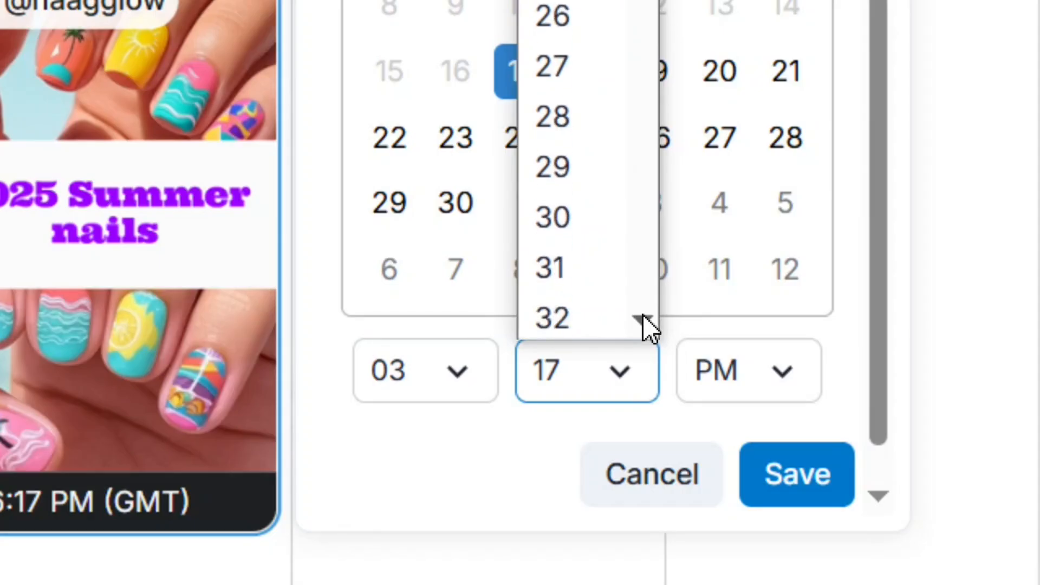
left_click(555, 219)
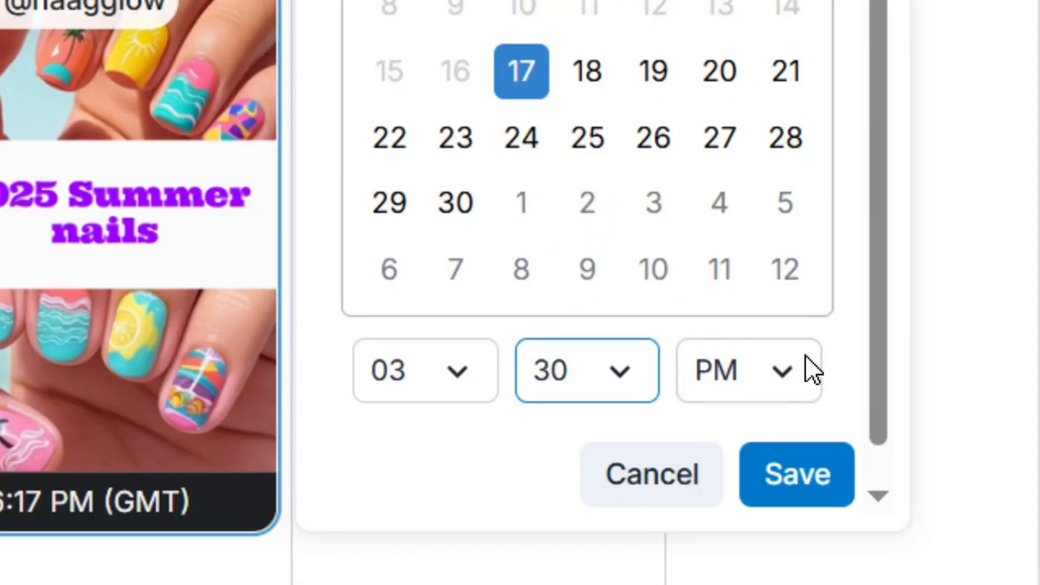
left_click(815, 488)
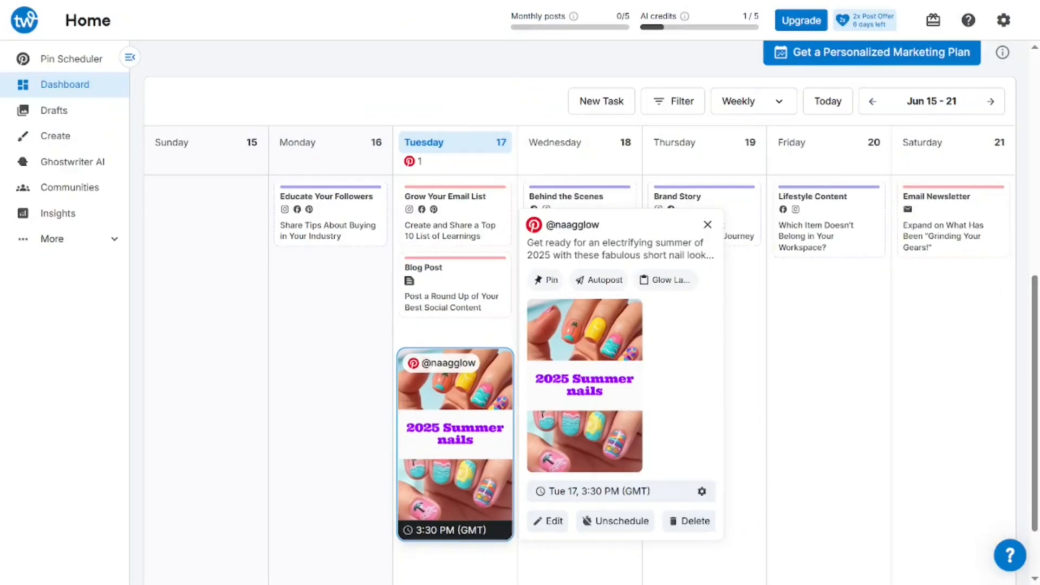
Close the pin details and open the 2025 Summer nails pin's page on Pinterest
left_click(435, 499)
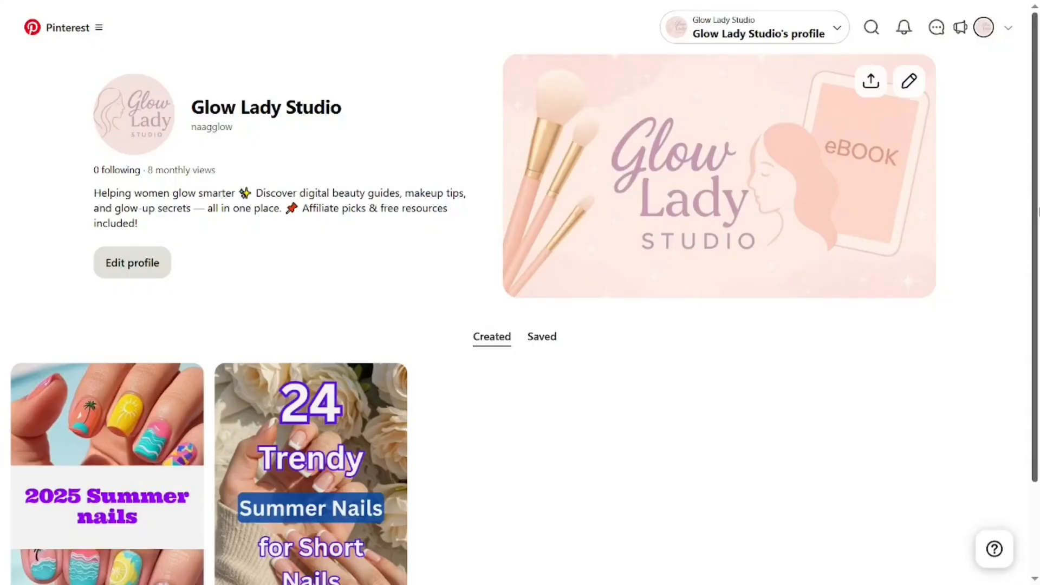
scroll(520, 325, "down", 3)
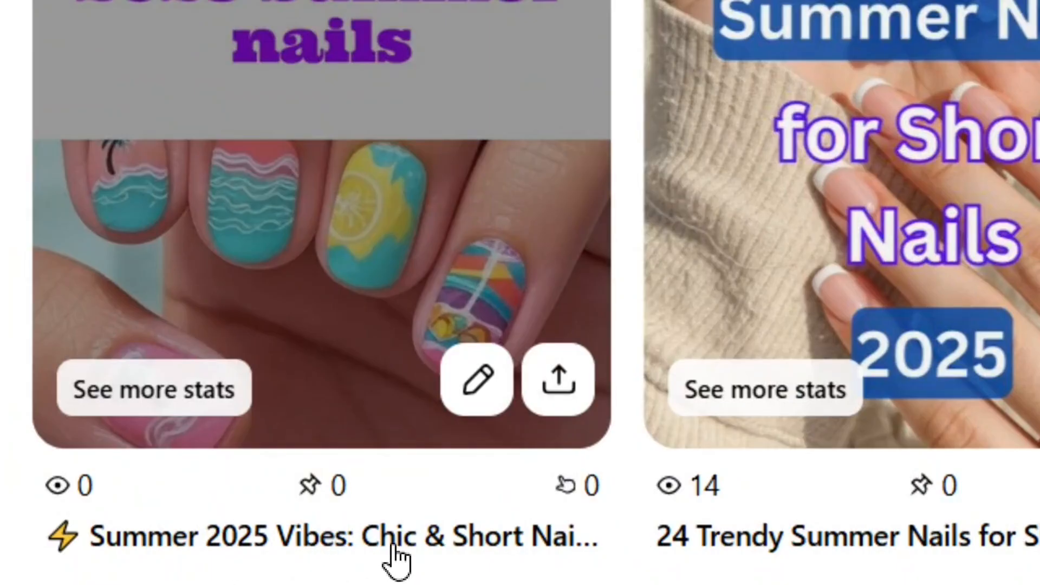
scroll(398, 71, "up", 1)
scroll(241, 374, "up", 1)
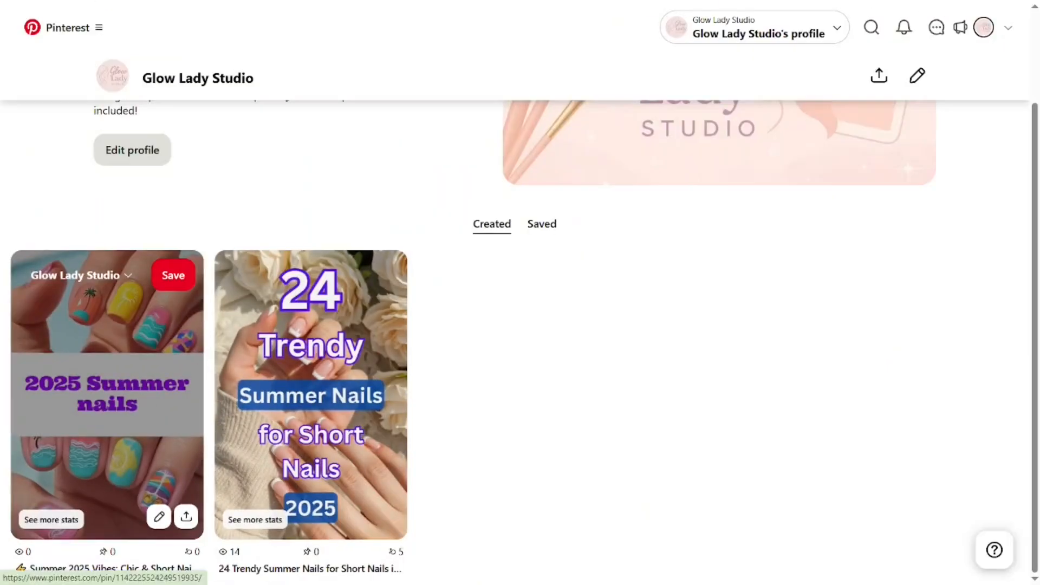
left_click(351, 450)
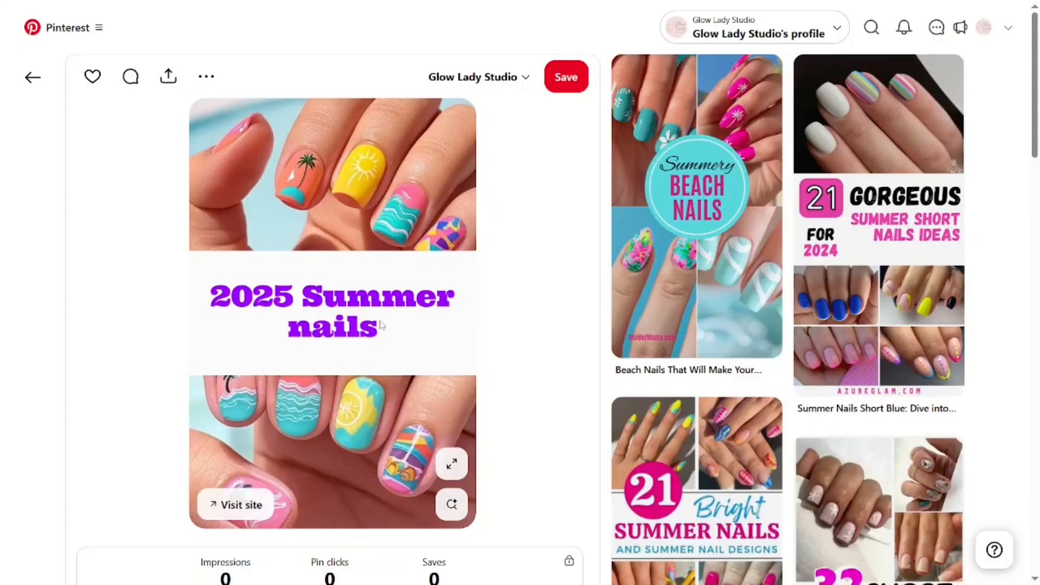